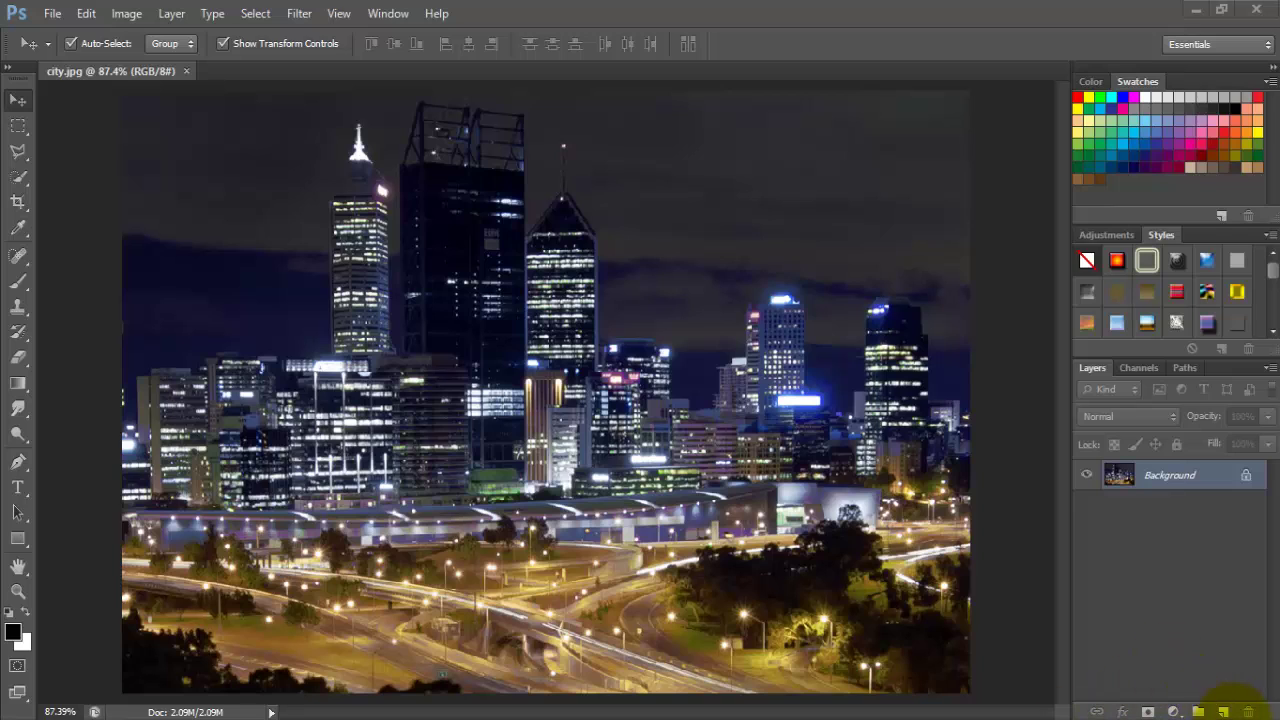
- Add a new layer above the Background and rename it FILL
click(1223, 712)
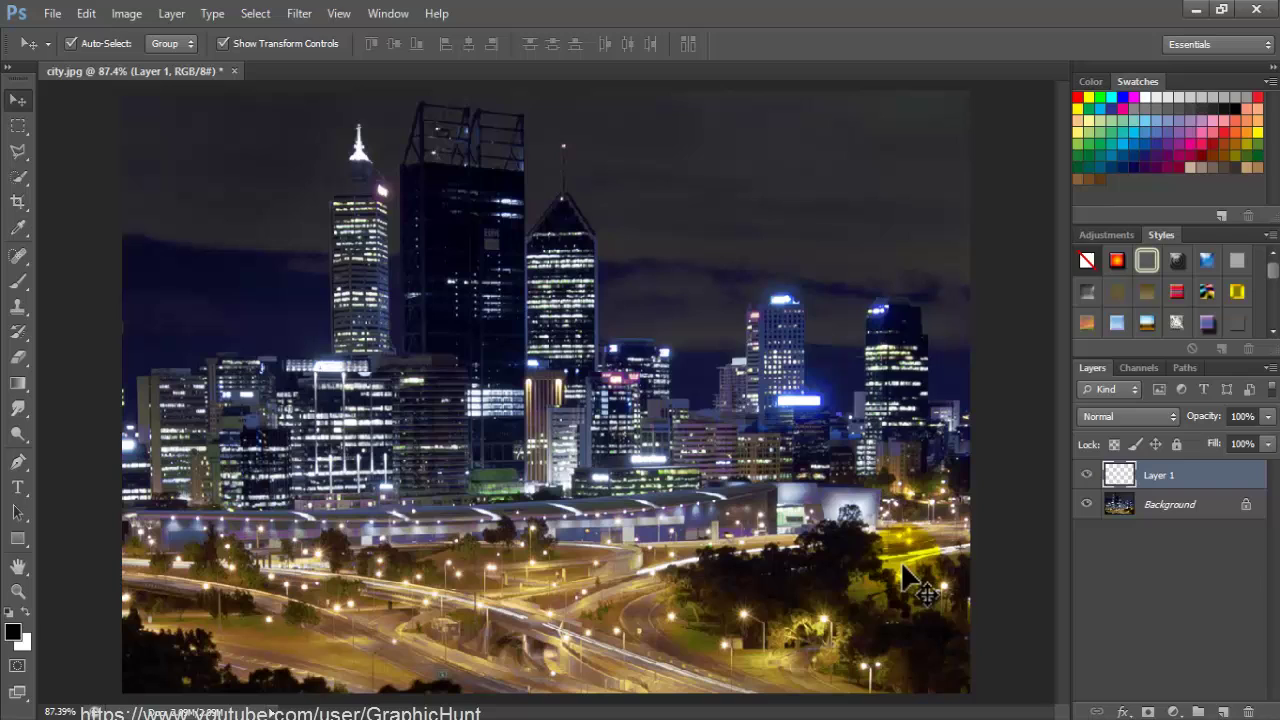
double_click(1163, 476)
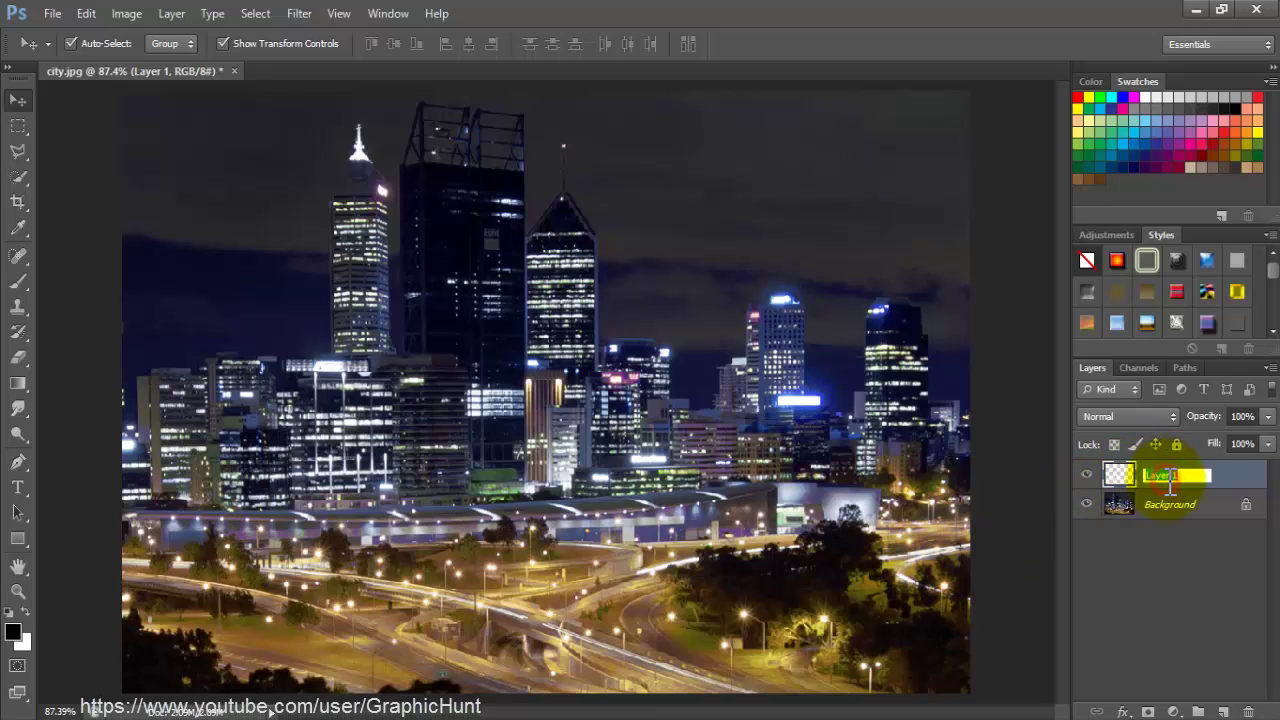
text(FILL)
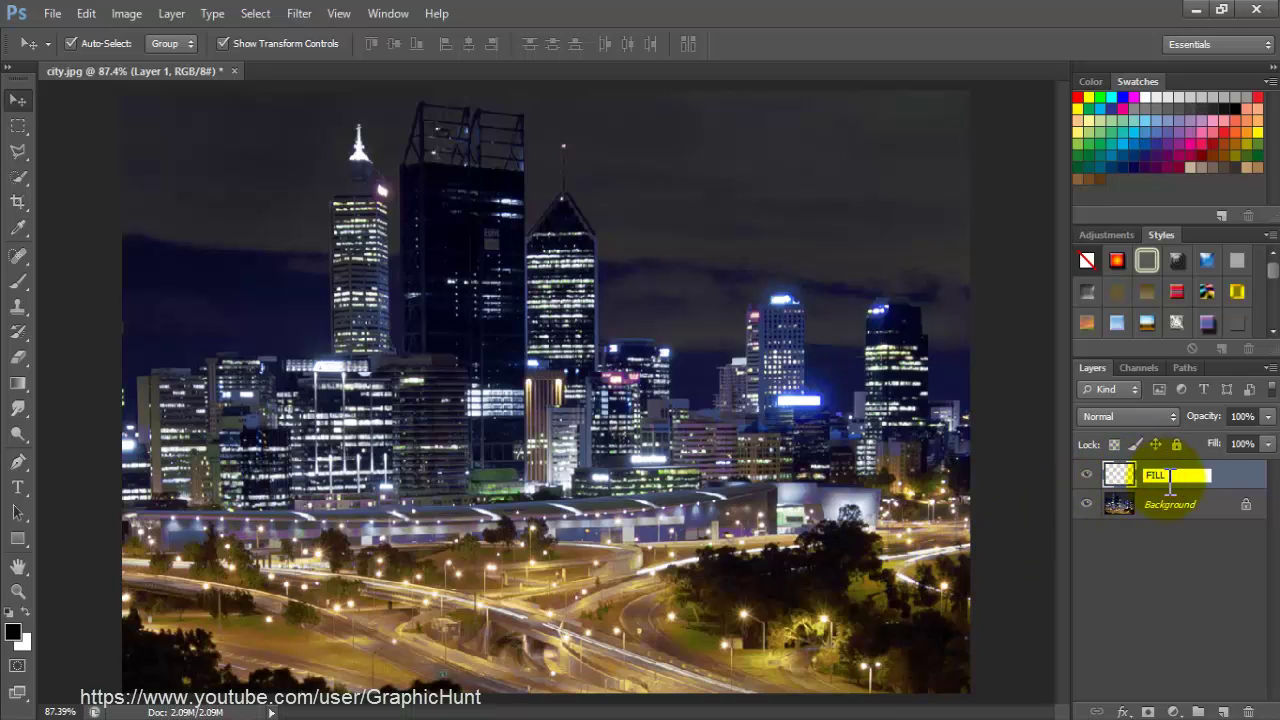
click(1166, 490)
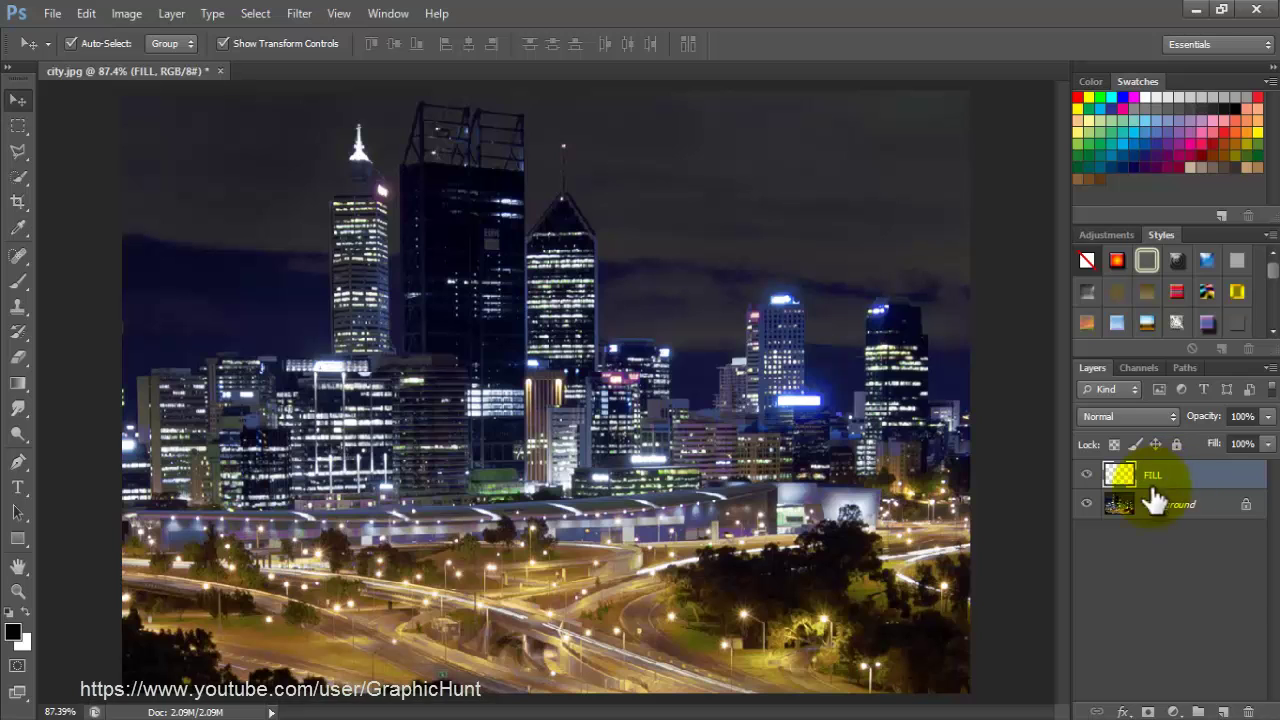
- Fill the FILL layer with solid white using Edit > Fill
click(88, 14)
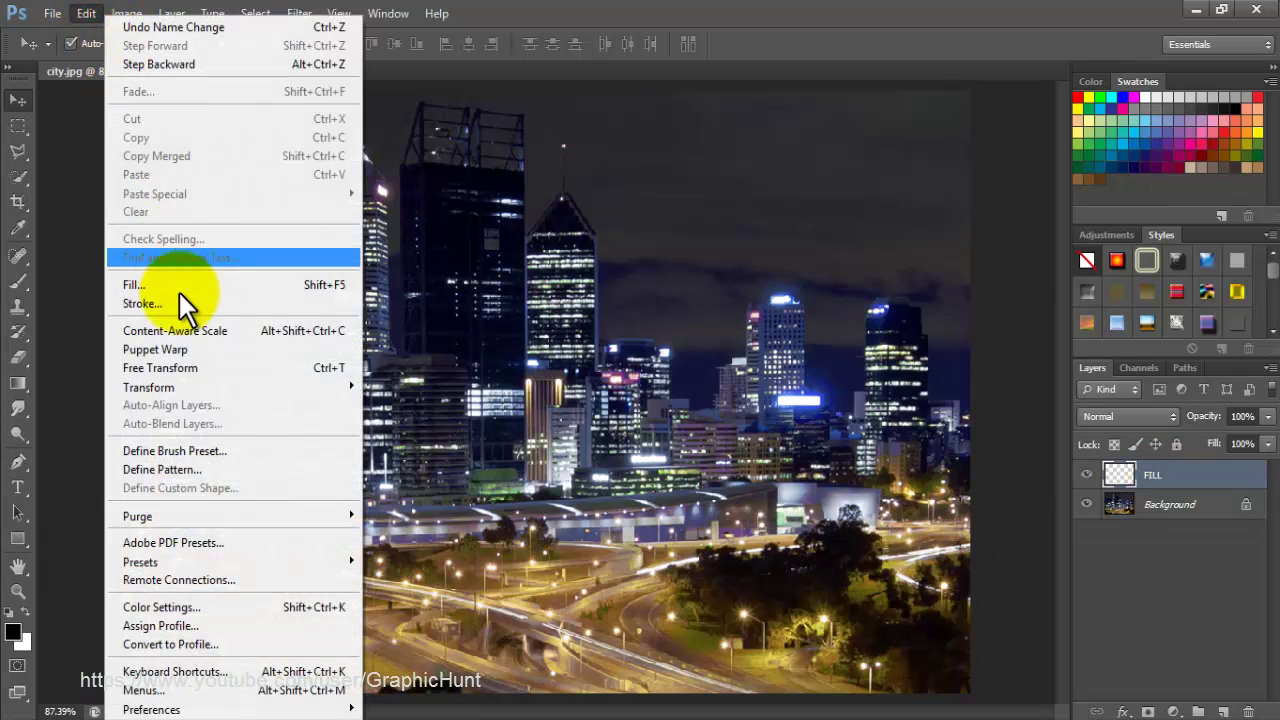
click(178, 284)
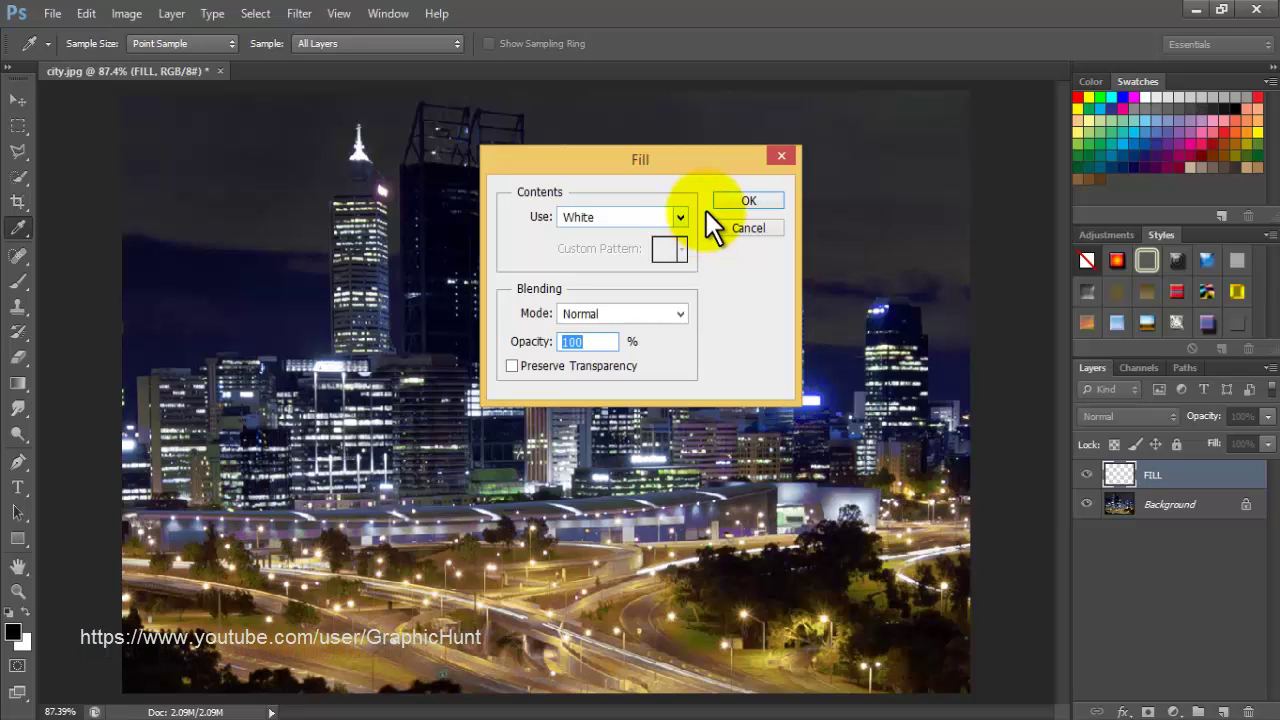
click(752, 201)
key(v)
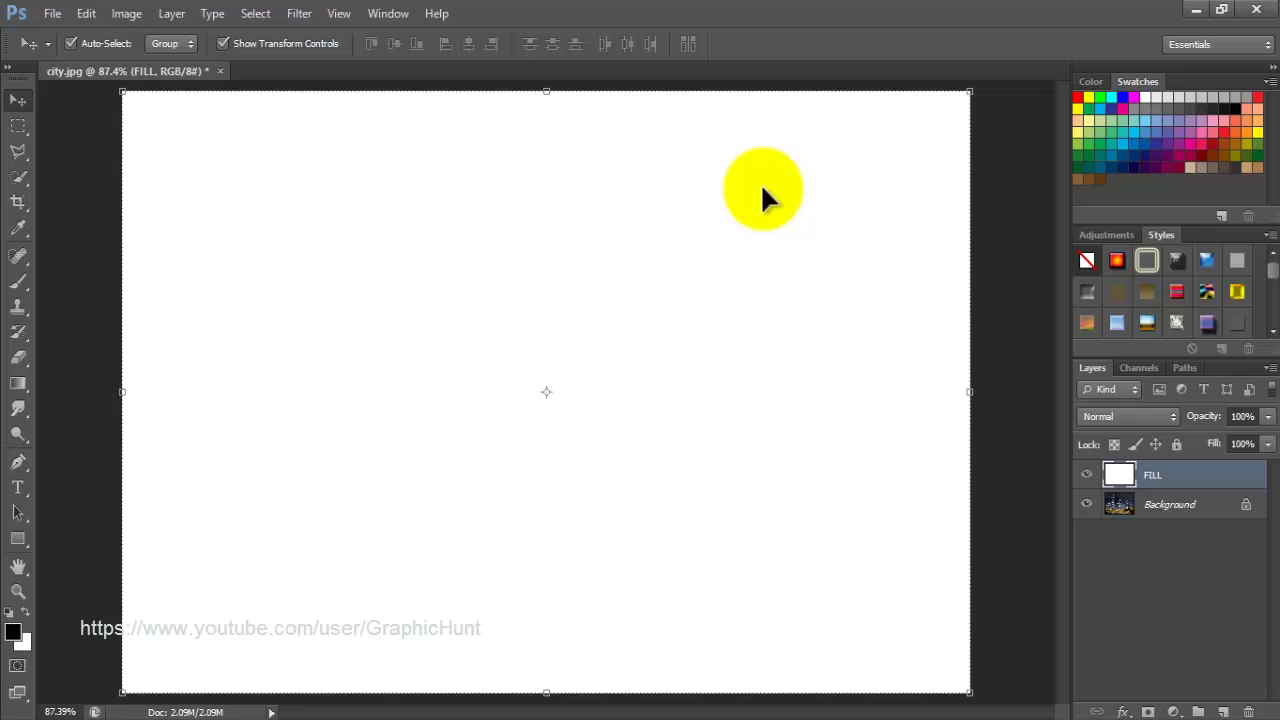
- Set the FILL layer's opacity to 80%, dismissing the out-of-range warning
click(1243, 416)
text(50)
key(Return)
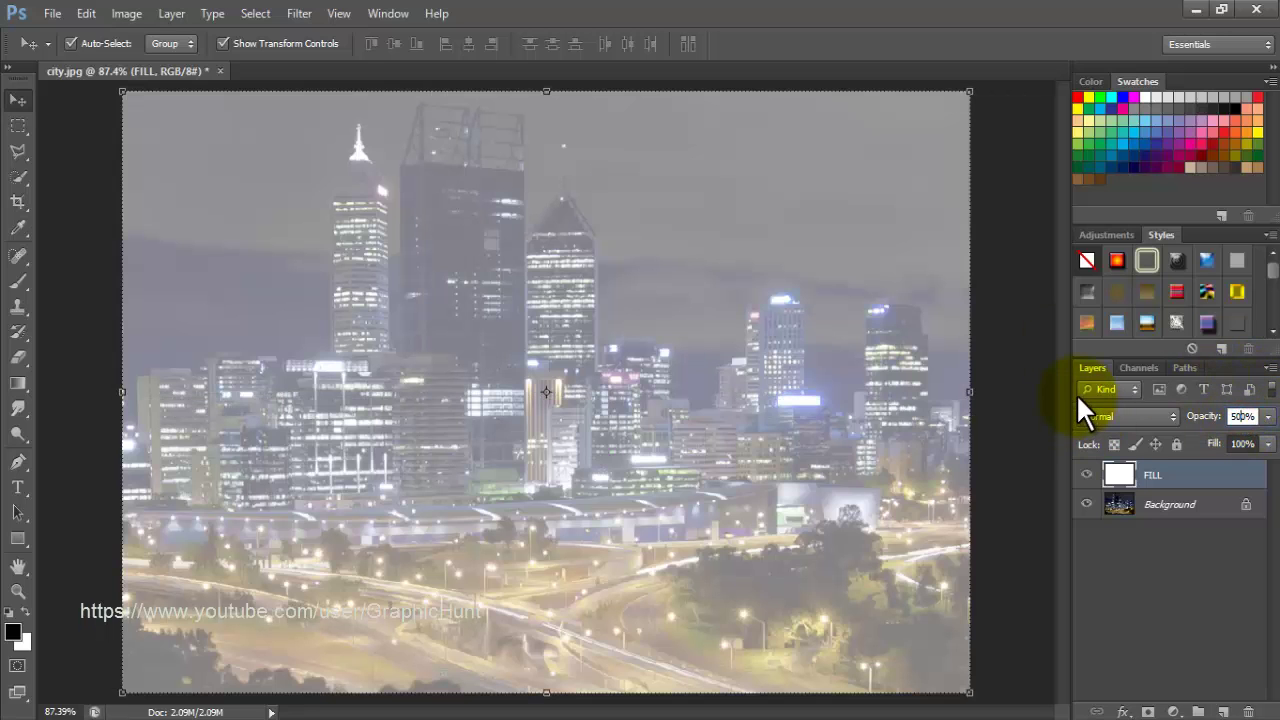
key(Return)
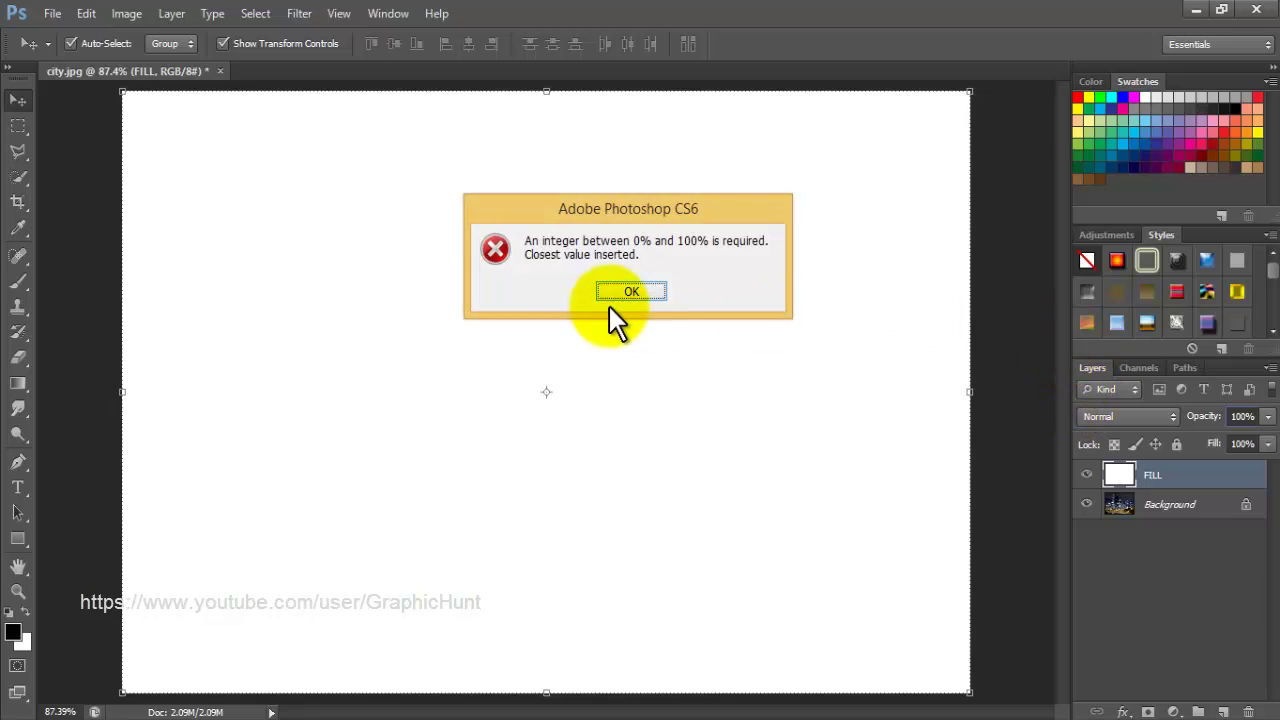
click(631, 290)
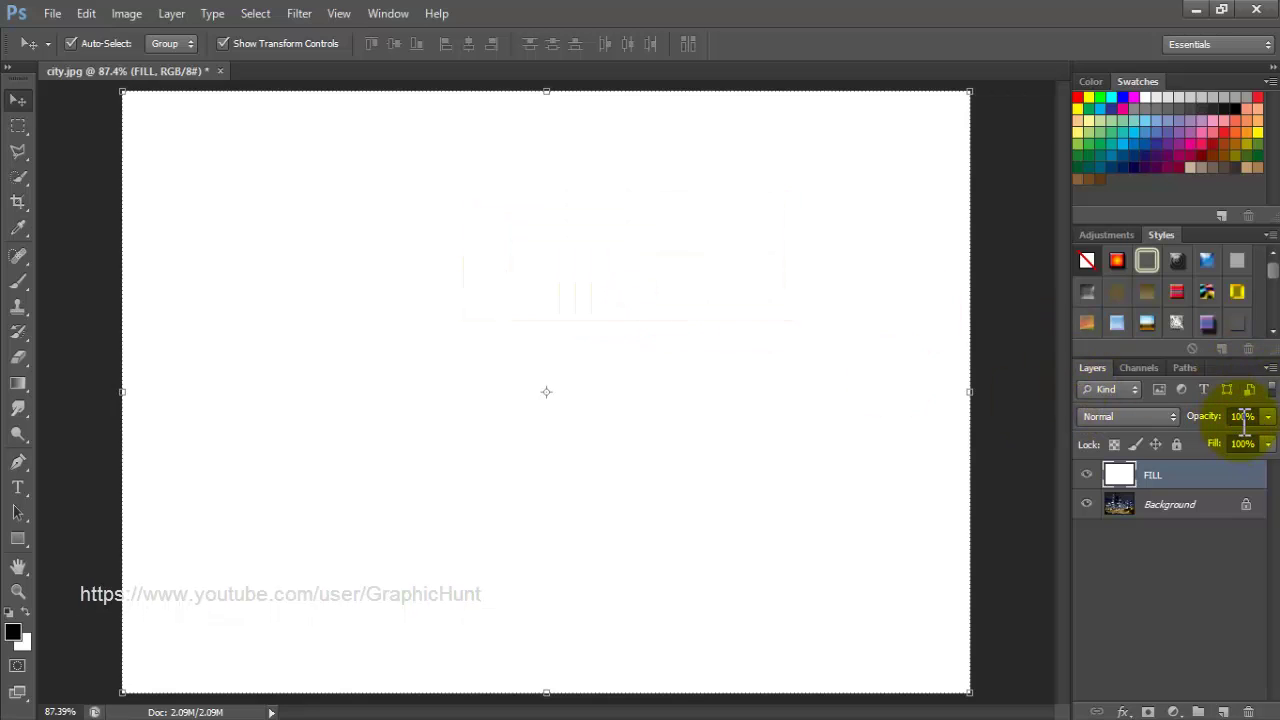
click(1241, 416)
text(80)
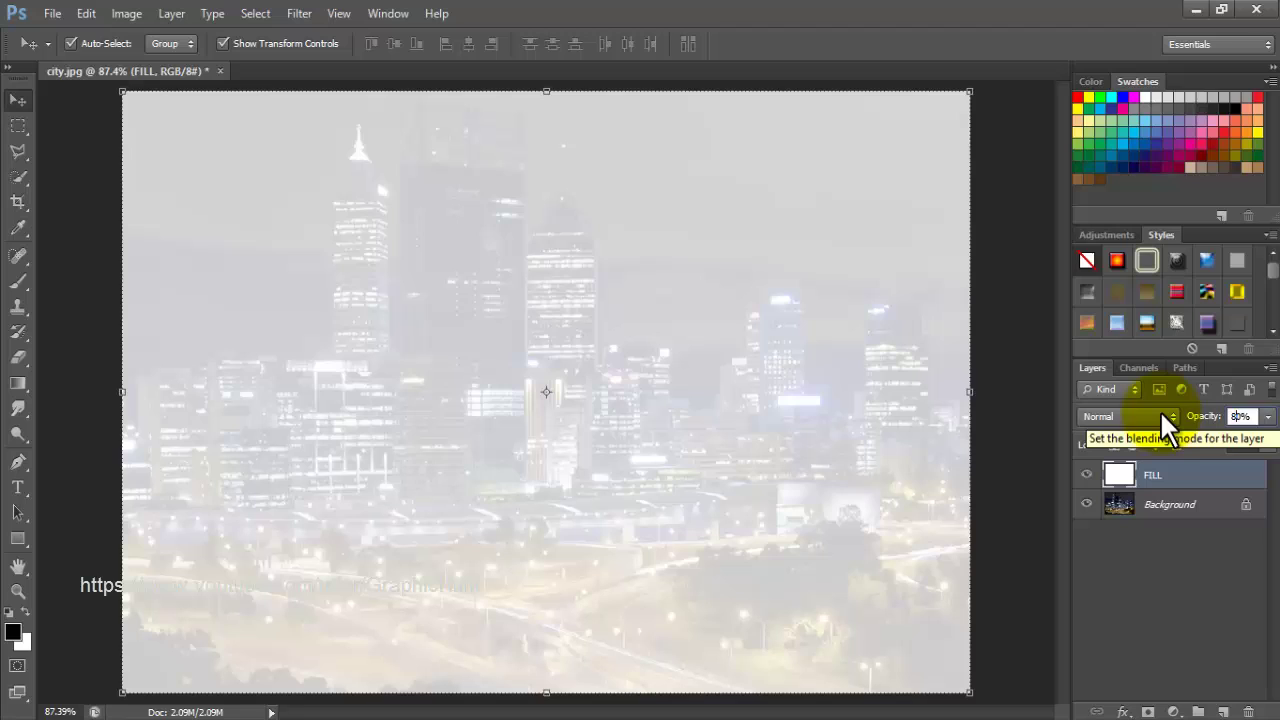
key(Return)
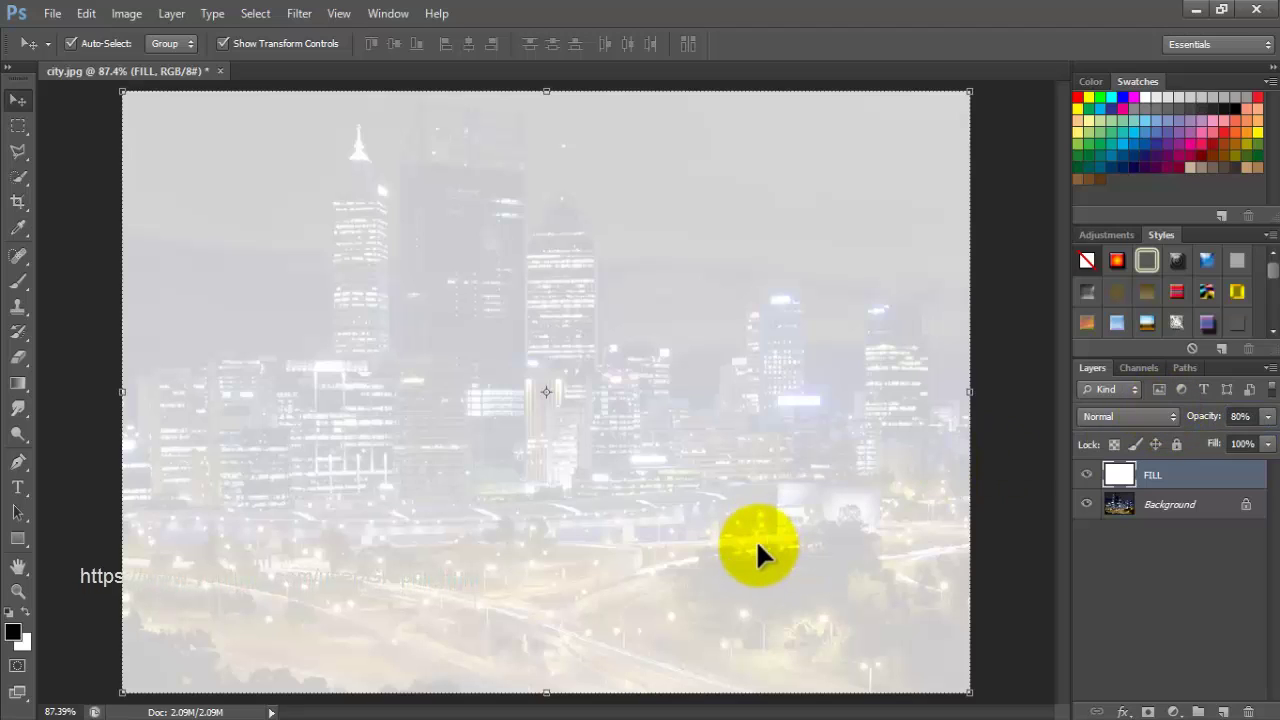
- Start a Cambria Bold 36 pt type layer near the image centre and bring up the text colour picker
click(20, 488)
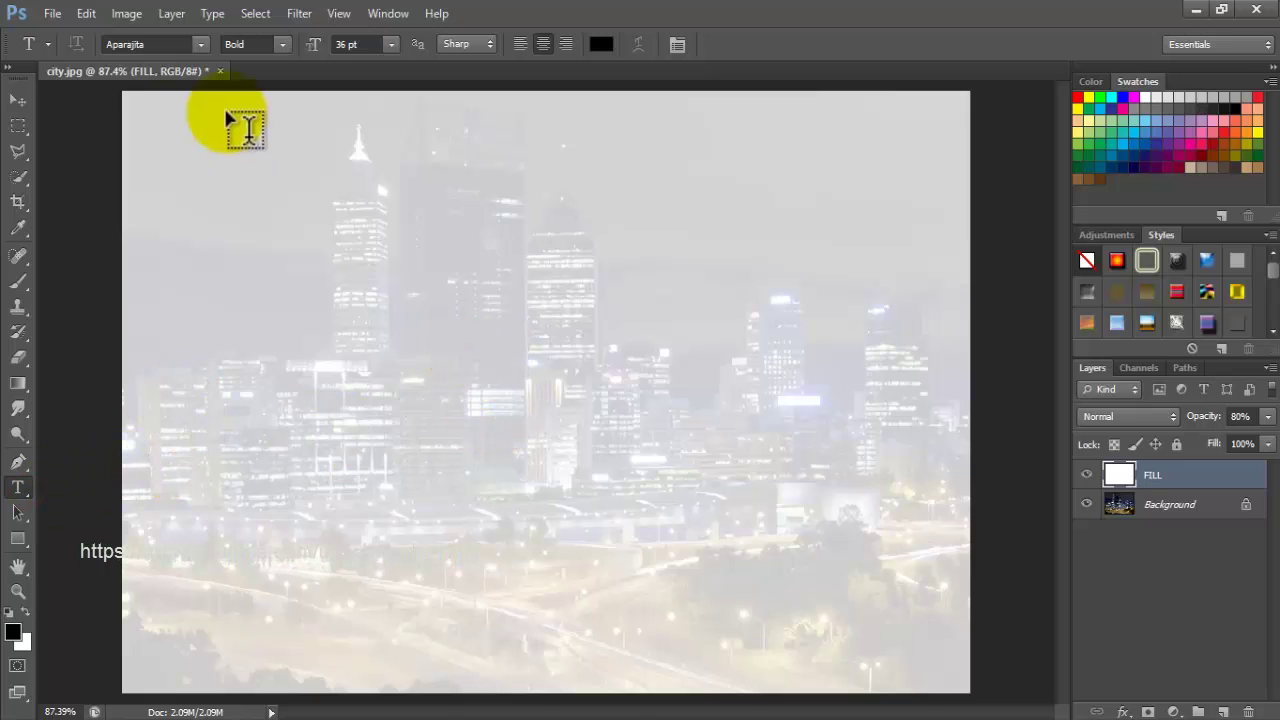
click(199, 44)
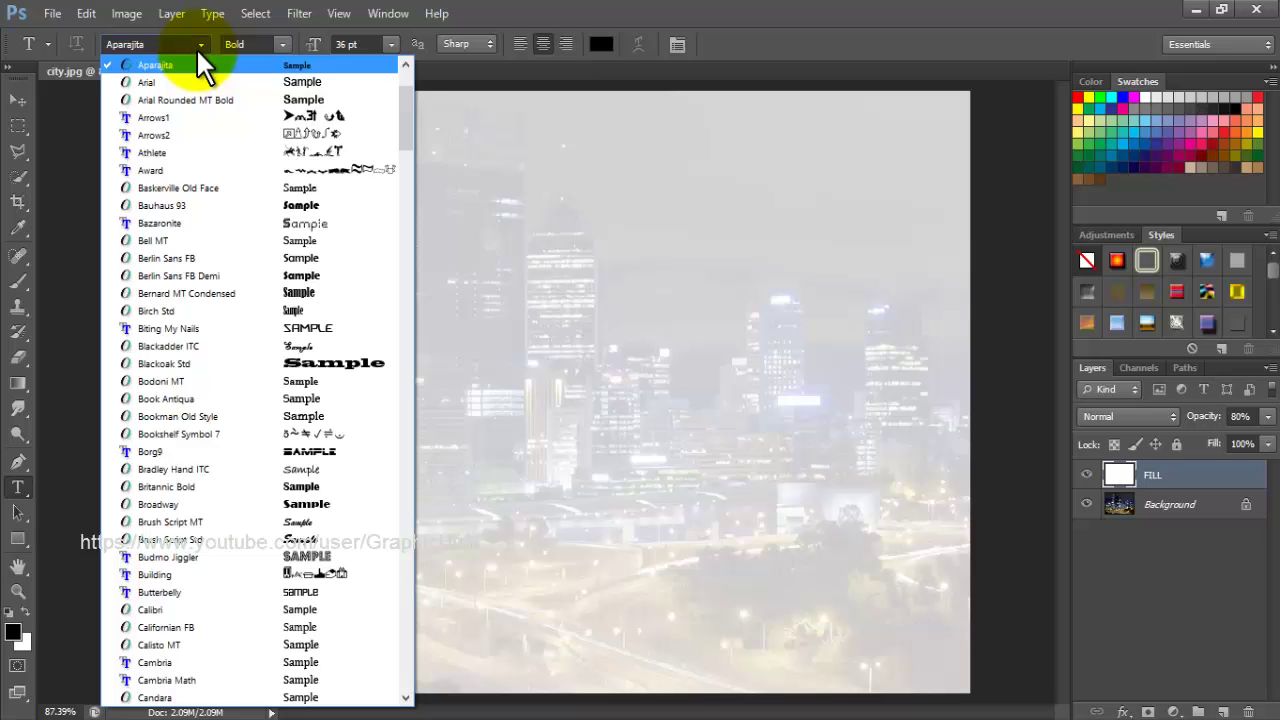
scroll(198, 58, up, 3)
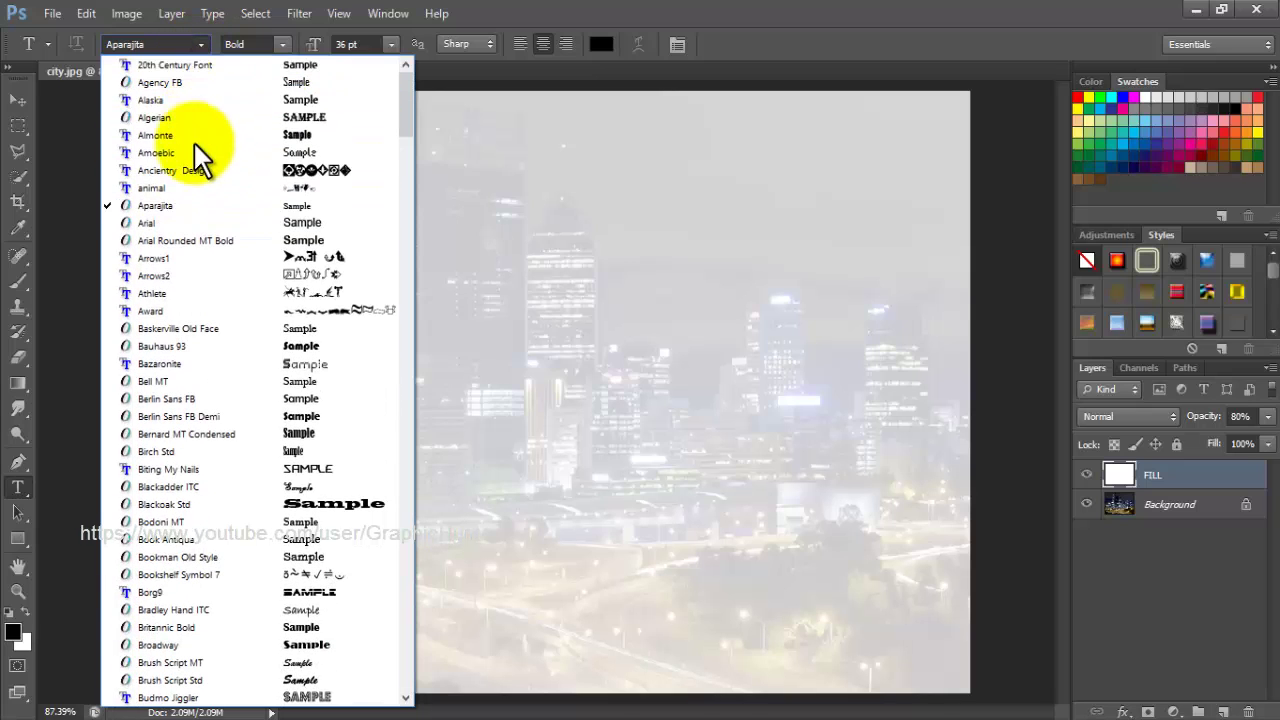
scroll(207, 312, down, 6)
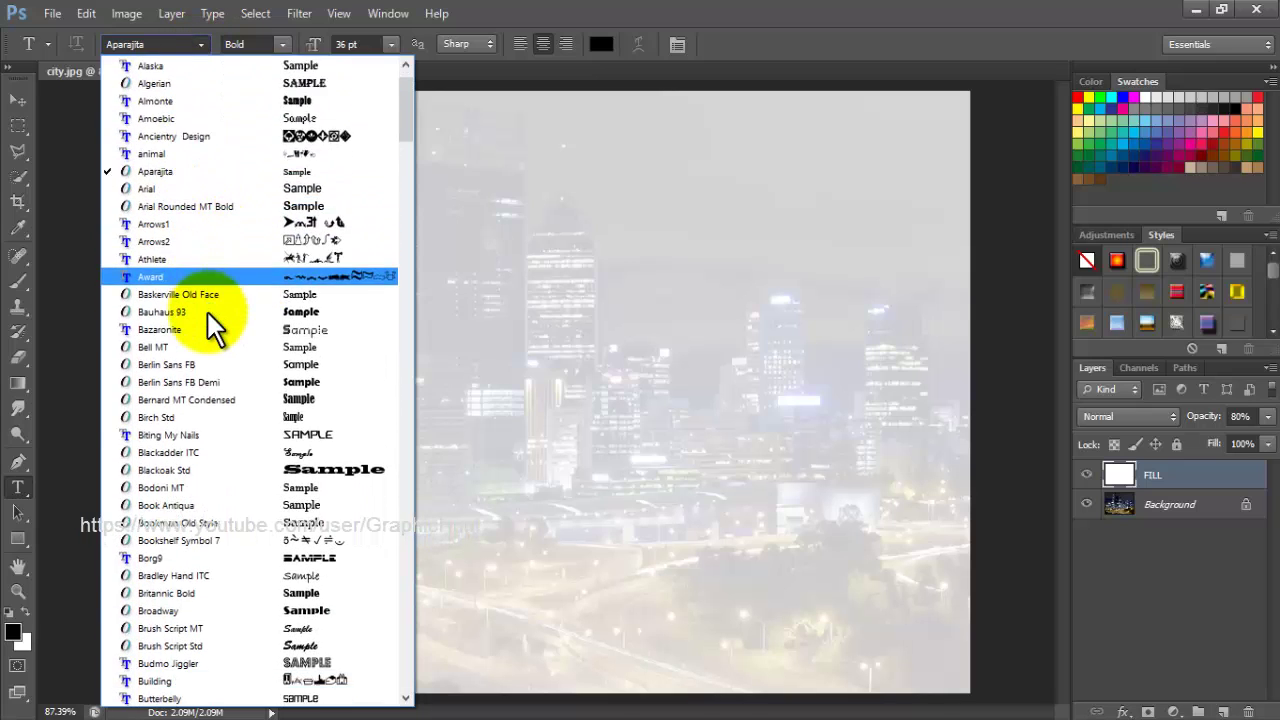
scroll(217, 317, down, 2)
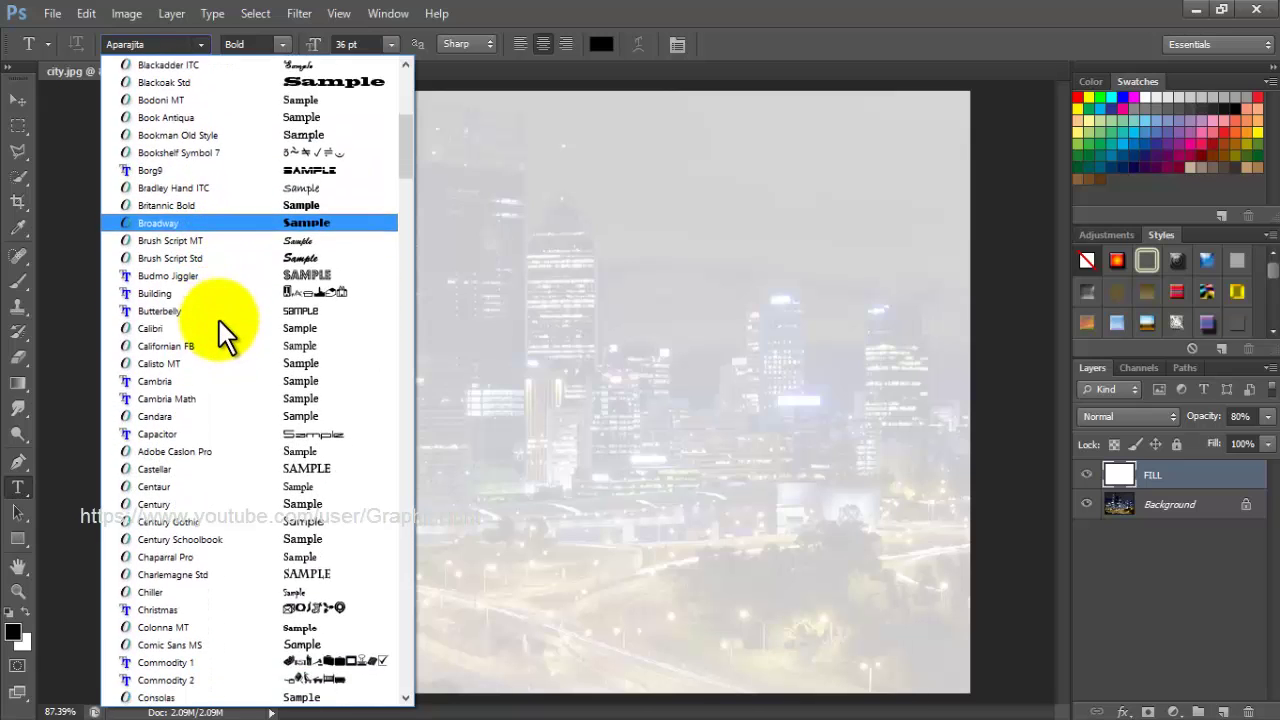
click(173, 380)
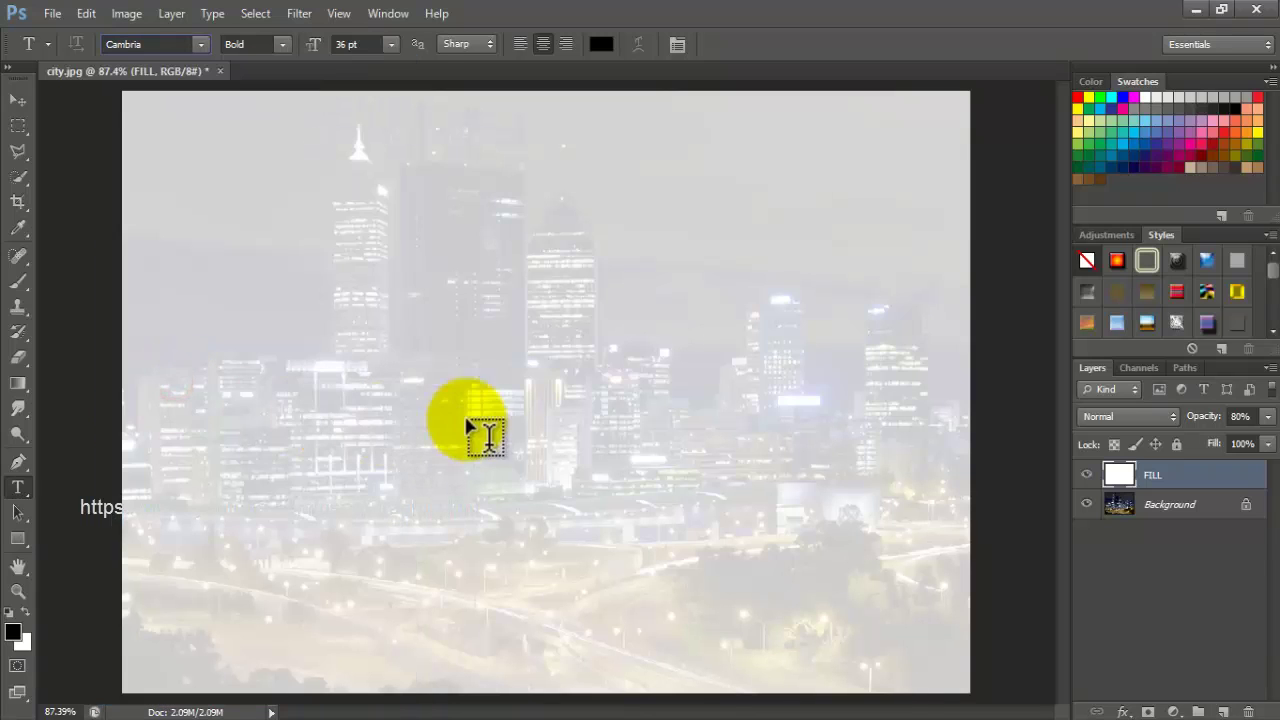
click(528, 390)
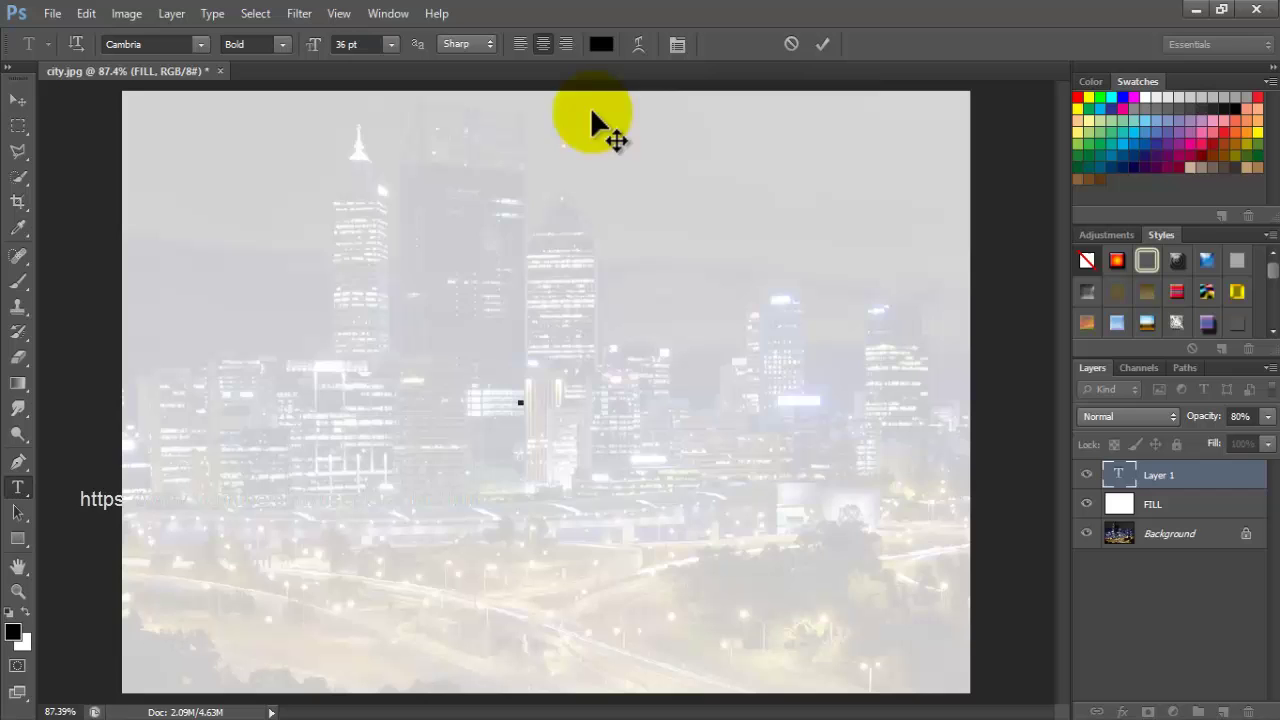
click(601, 44)
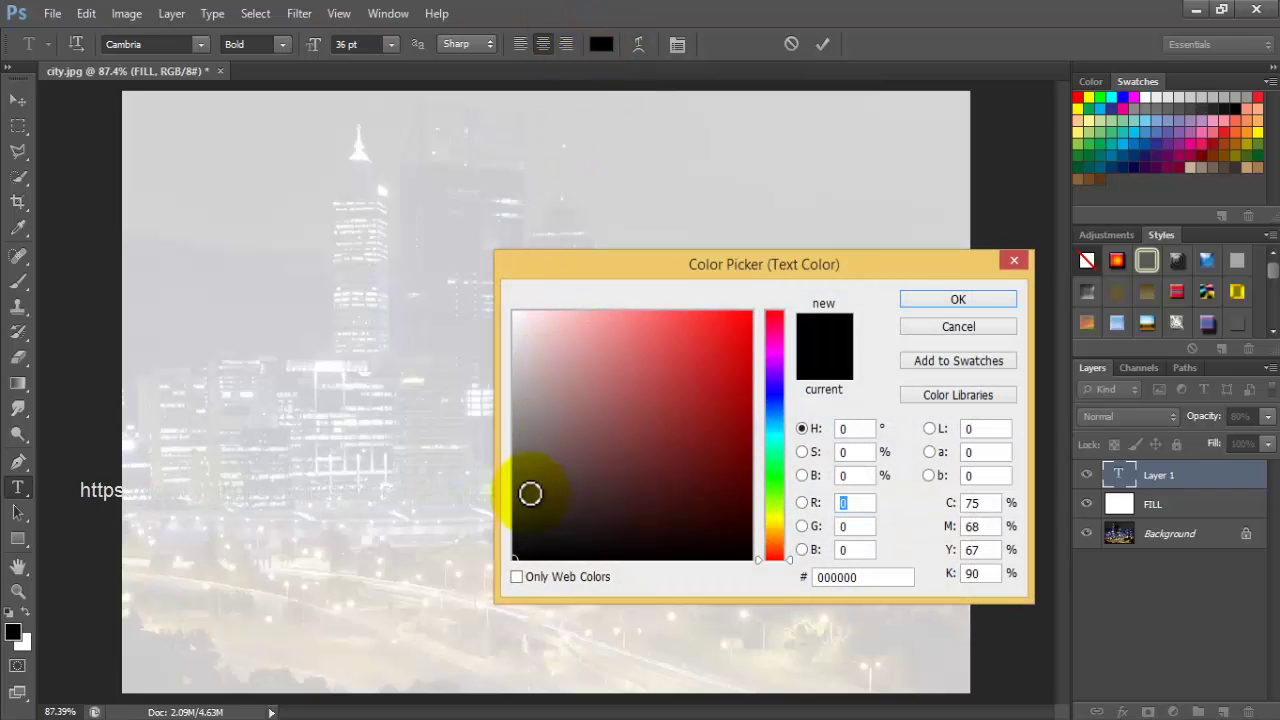
- Type 'NEW YORK NIGHTS' in black and commit it, then hide the Move tool's transform controls
click(925, 303)
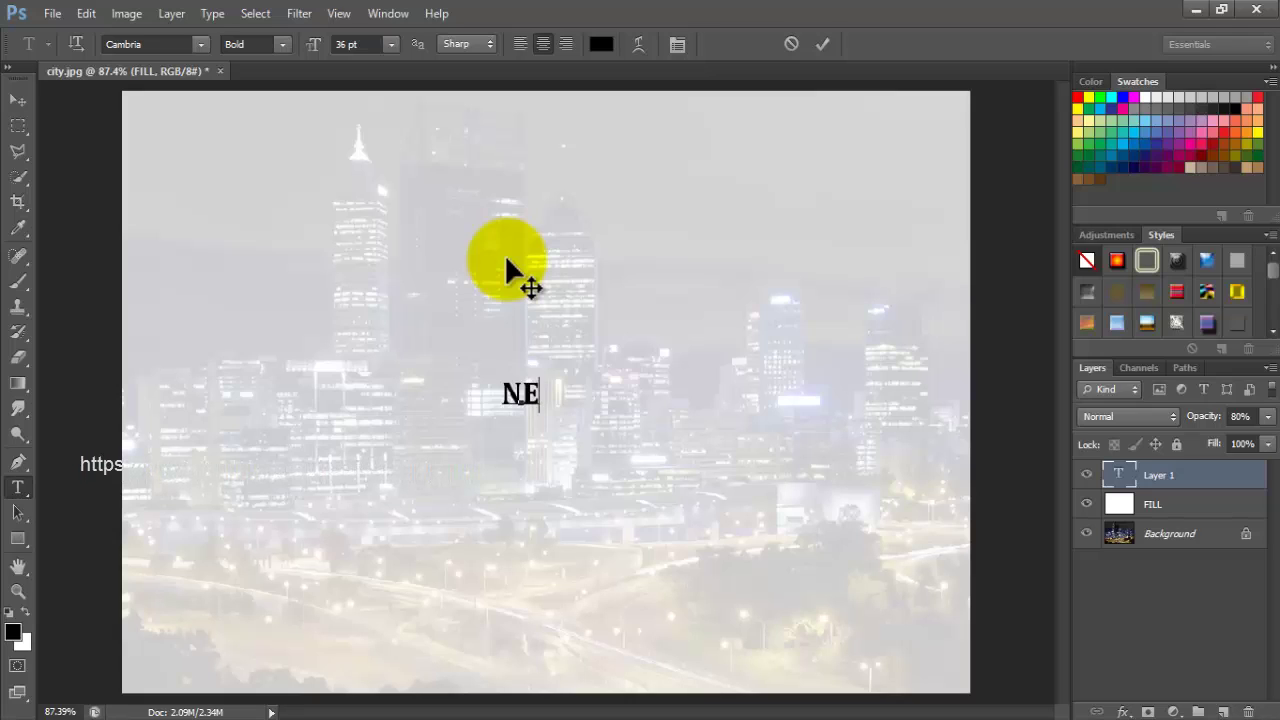
text(W Y)
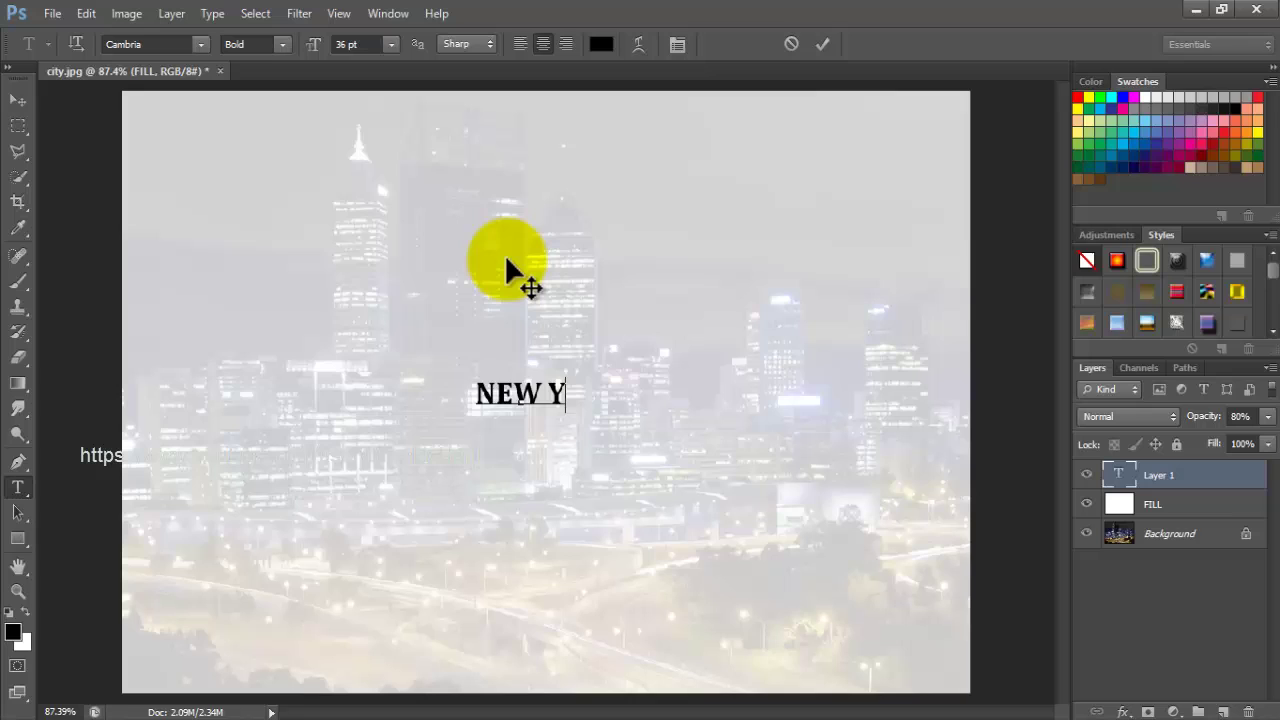
text(ORK)
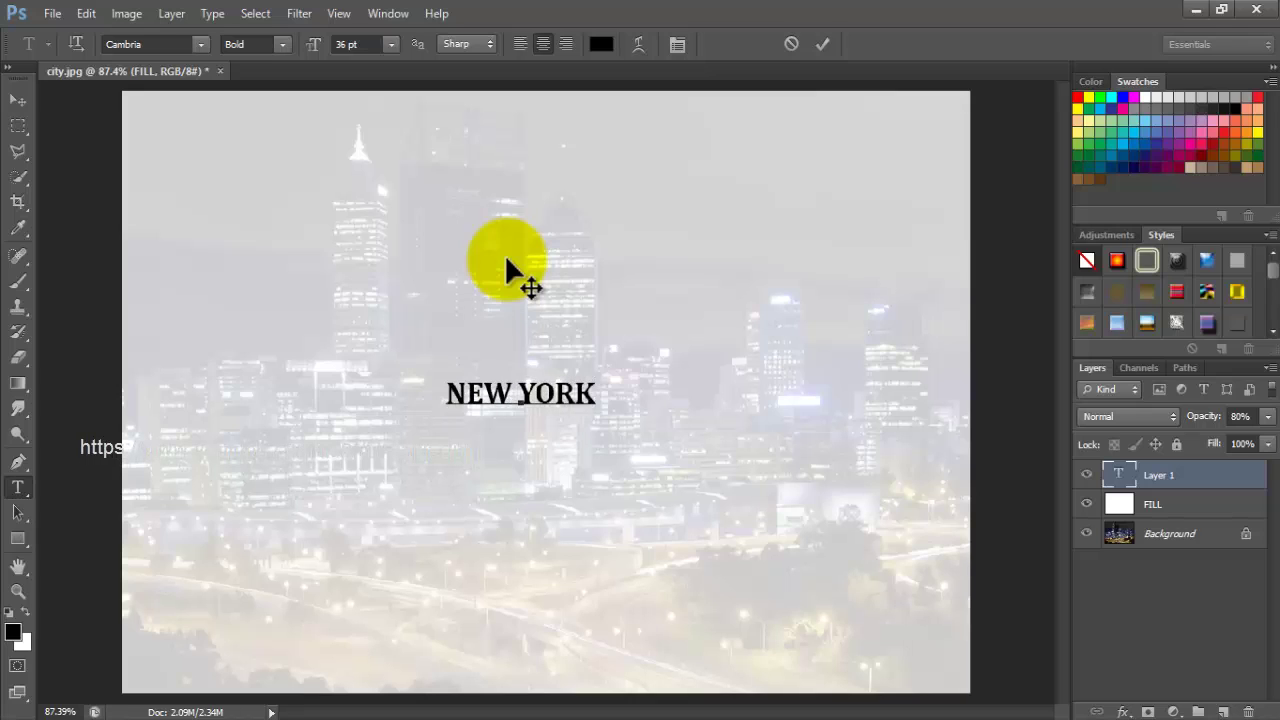
text( NIGH)
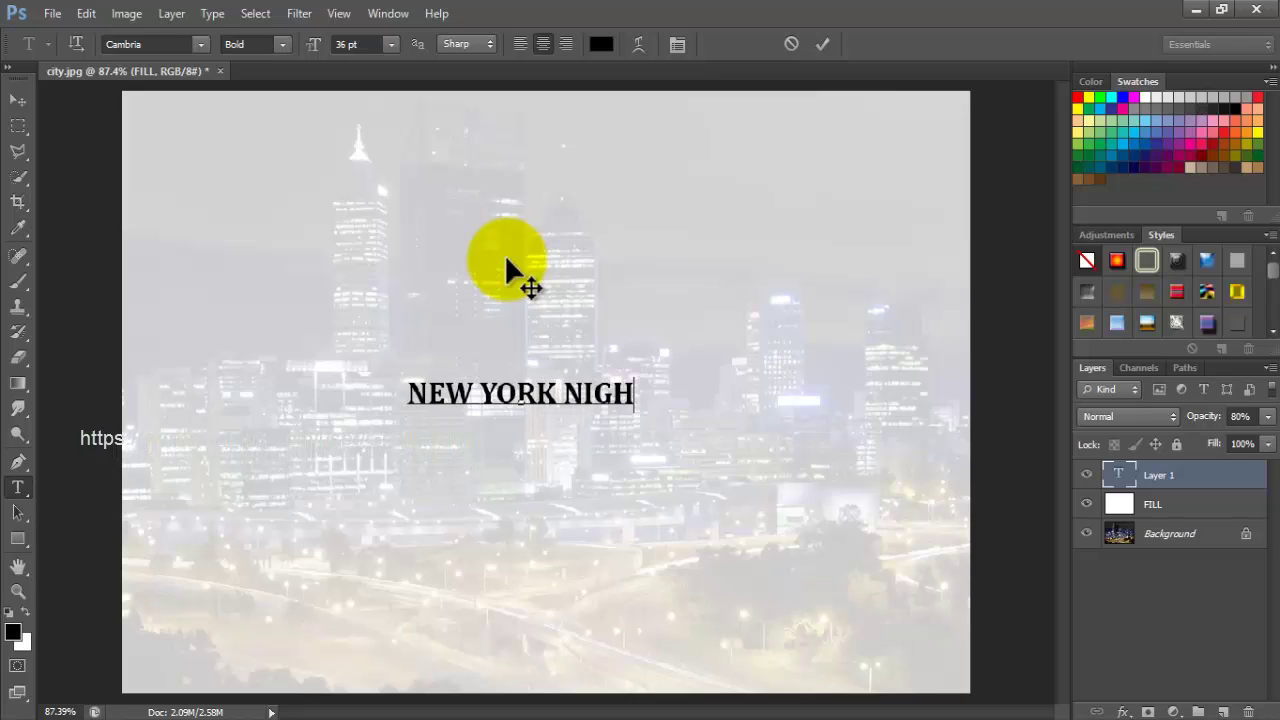
text(TS)
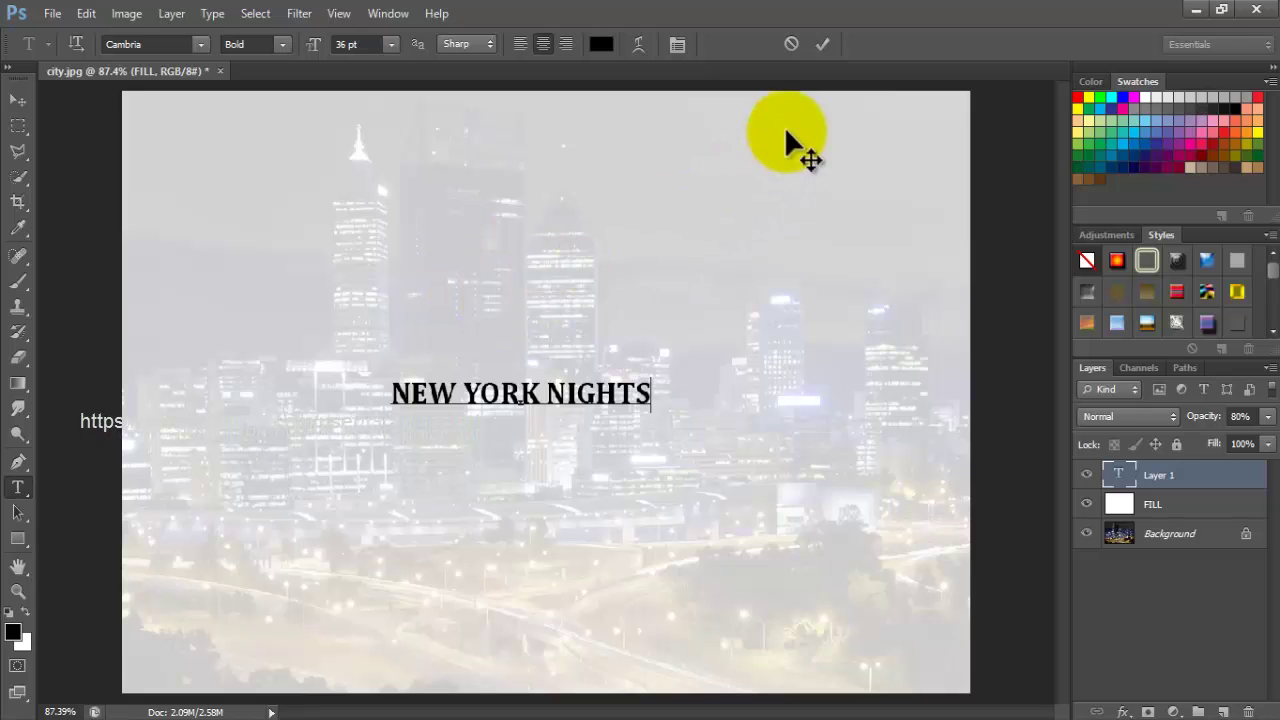
click(818, 46)
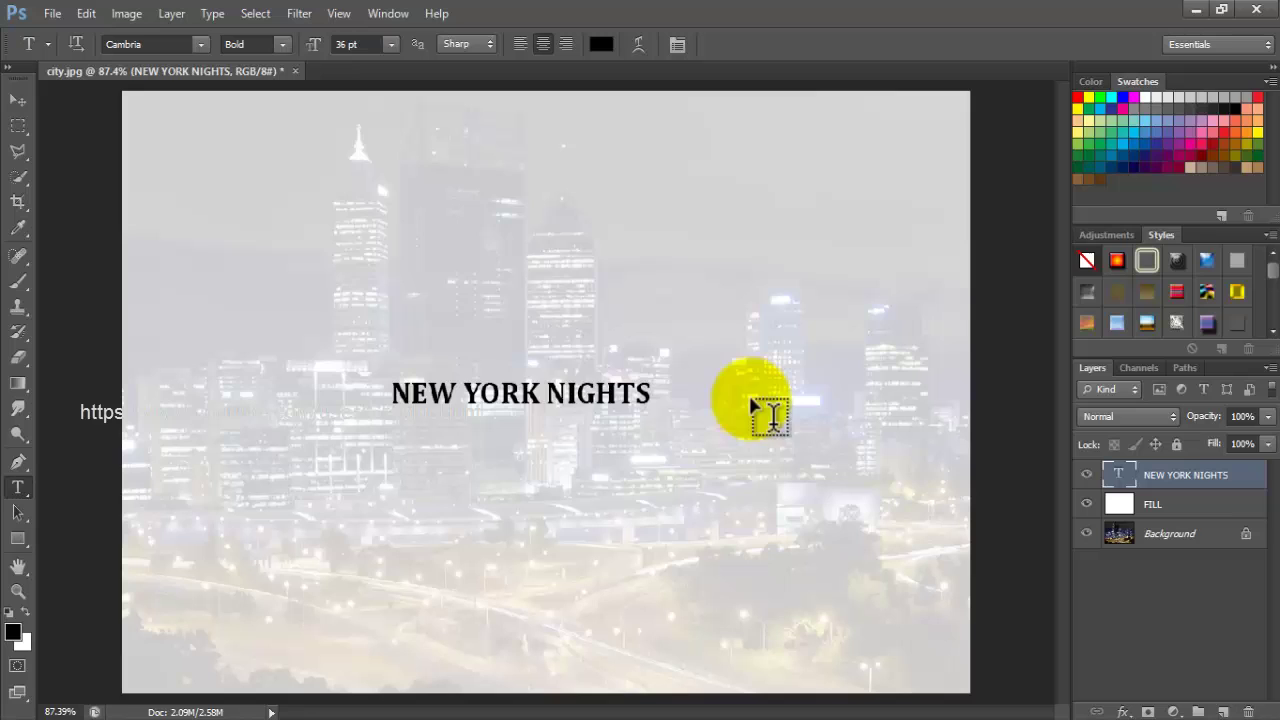
click(20, 100)
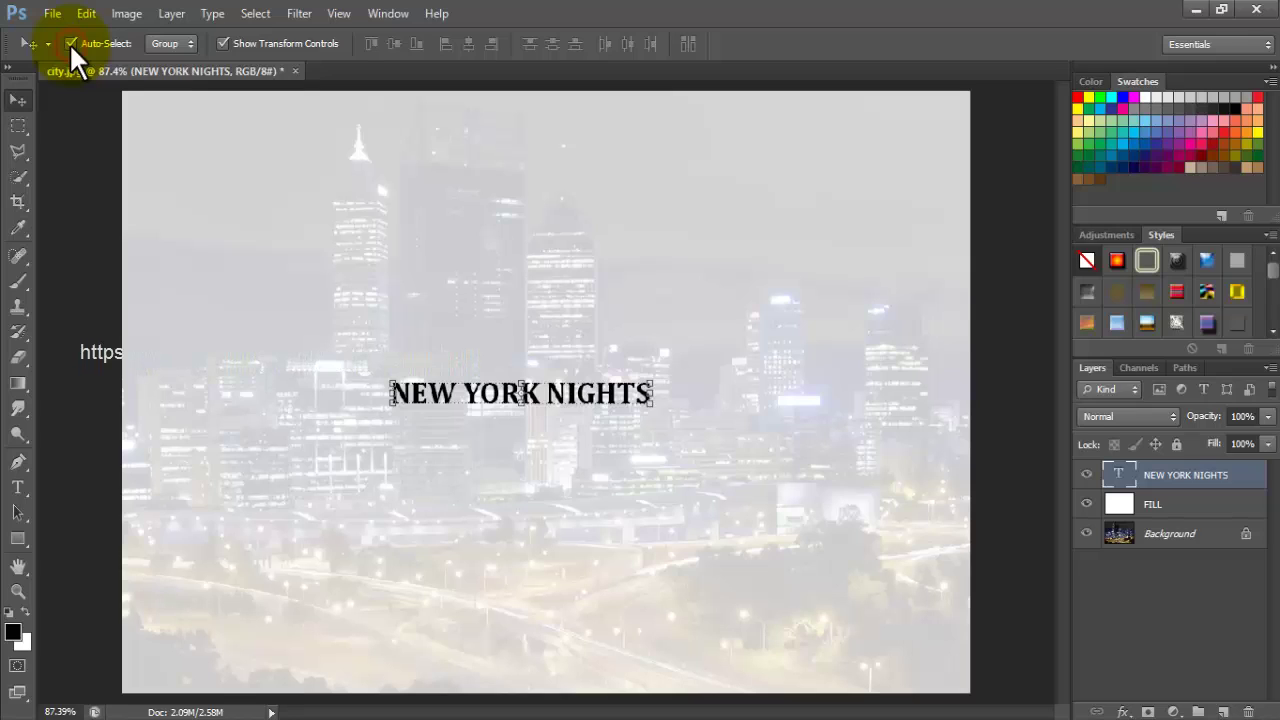
click(224, 43)
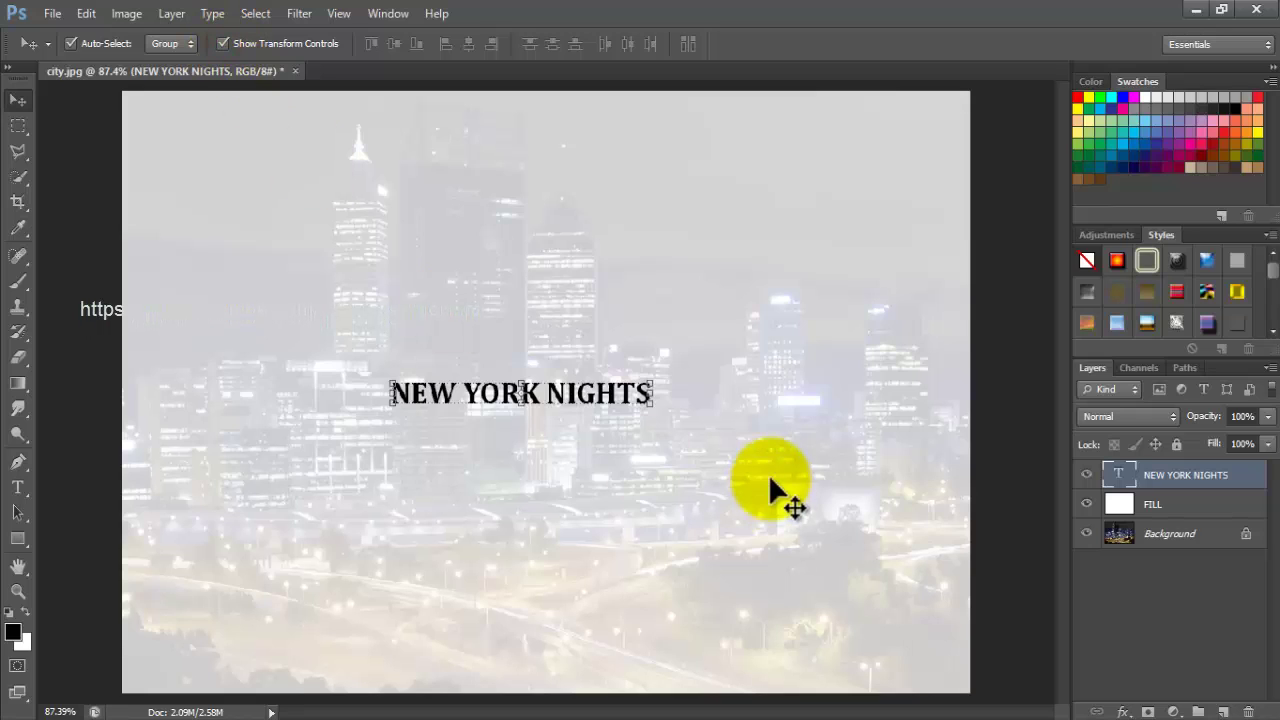
- Scale the NEW YORK NIGHTS text to about 299% and place it slightly below centre
click(650, 407)
drag(700, 422, 870, 468)
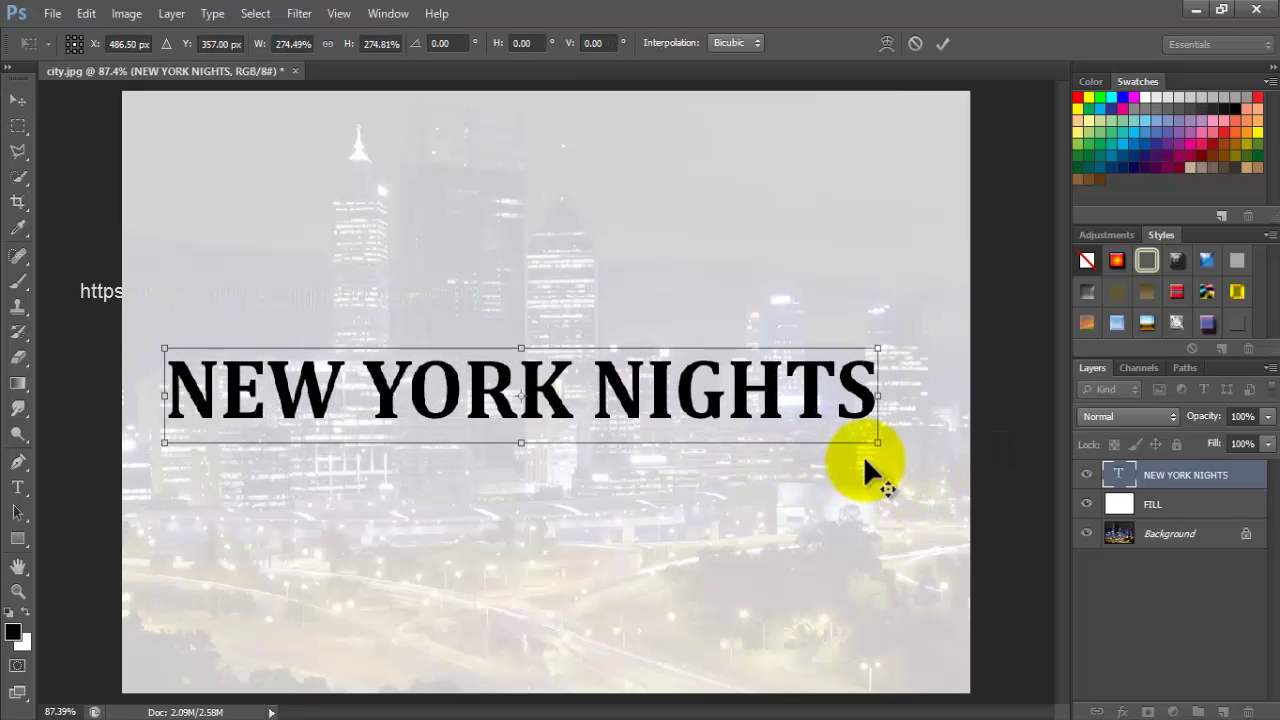
drag(800, 424, 821, 437)
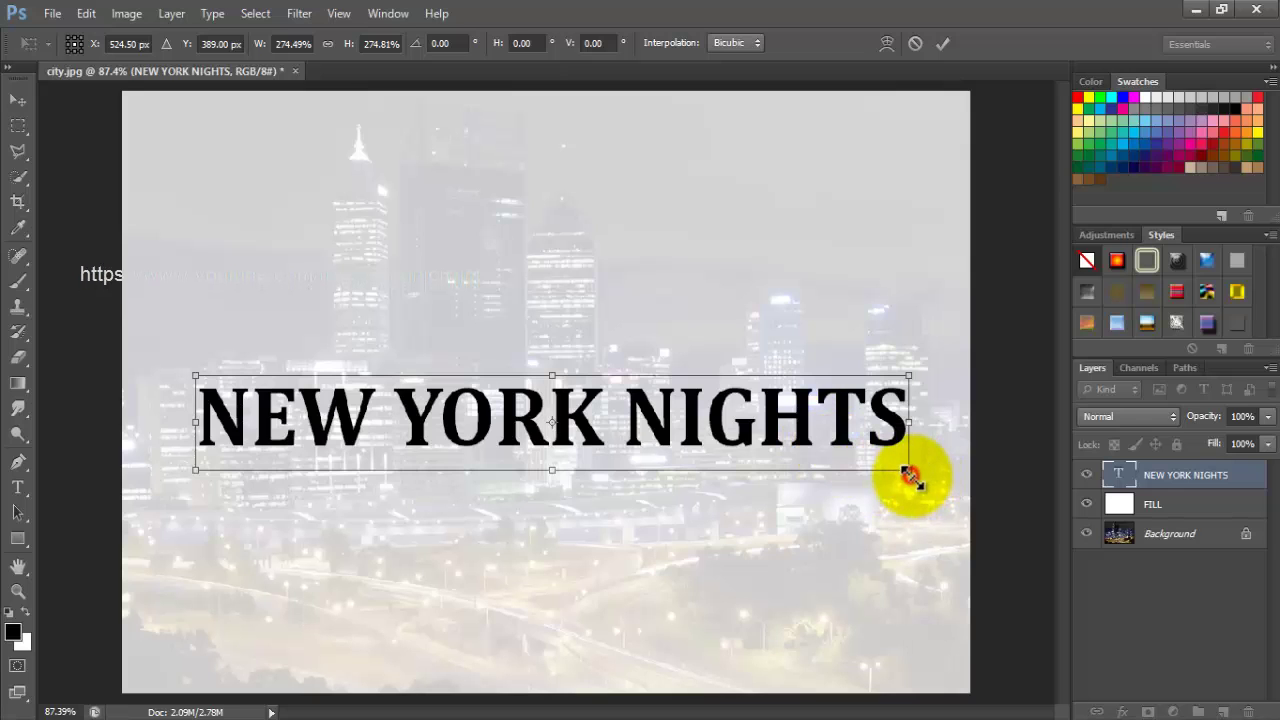
drag(909, 472, 944, 484)
drag(791, 430, 794, 434)
key(Return)
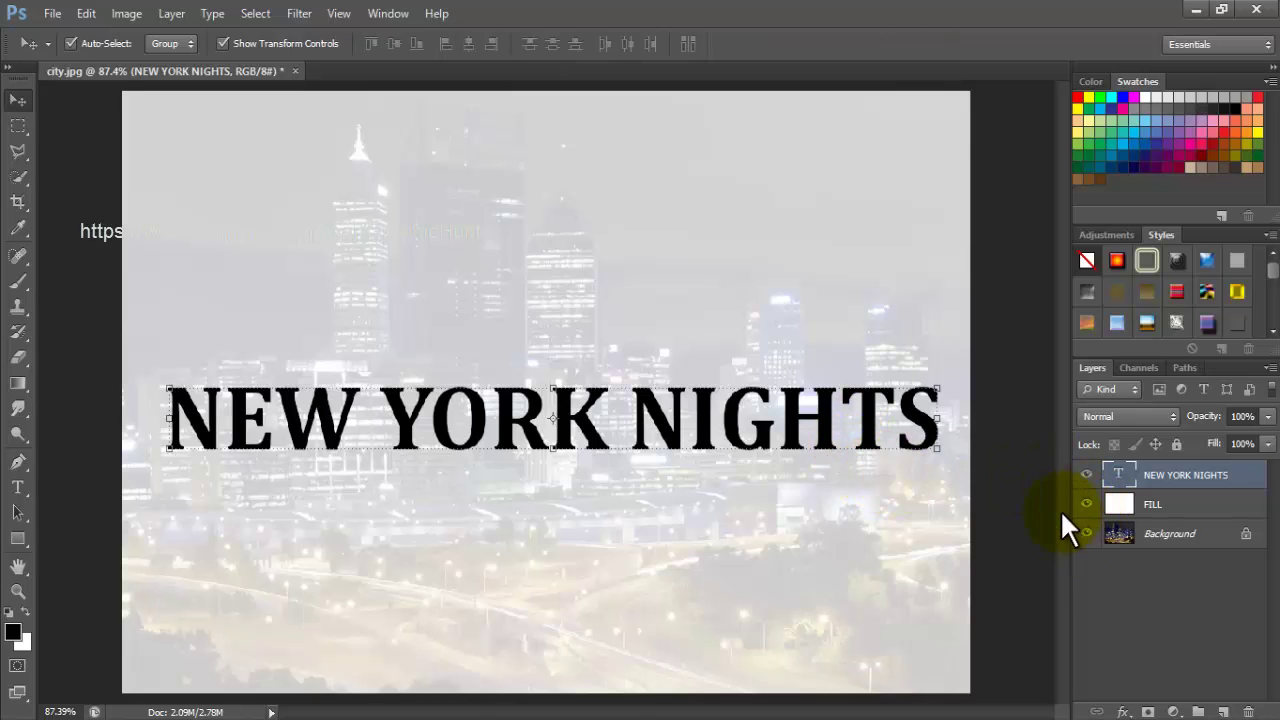
- Group the text and FILL layers into Group 1, then select the text layer inside it
shift+click(1212, 510)
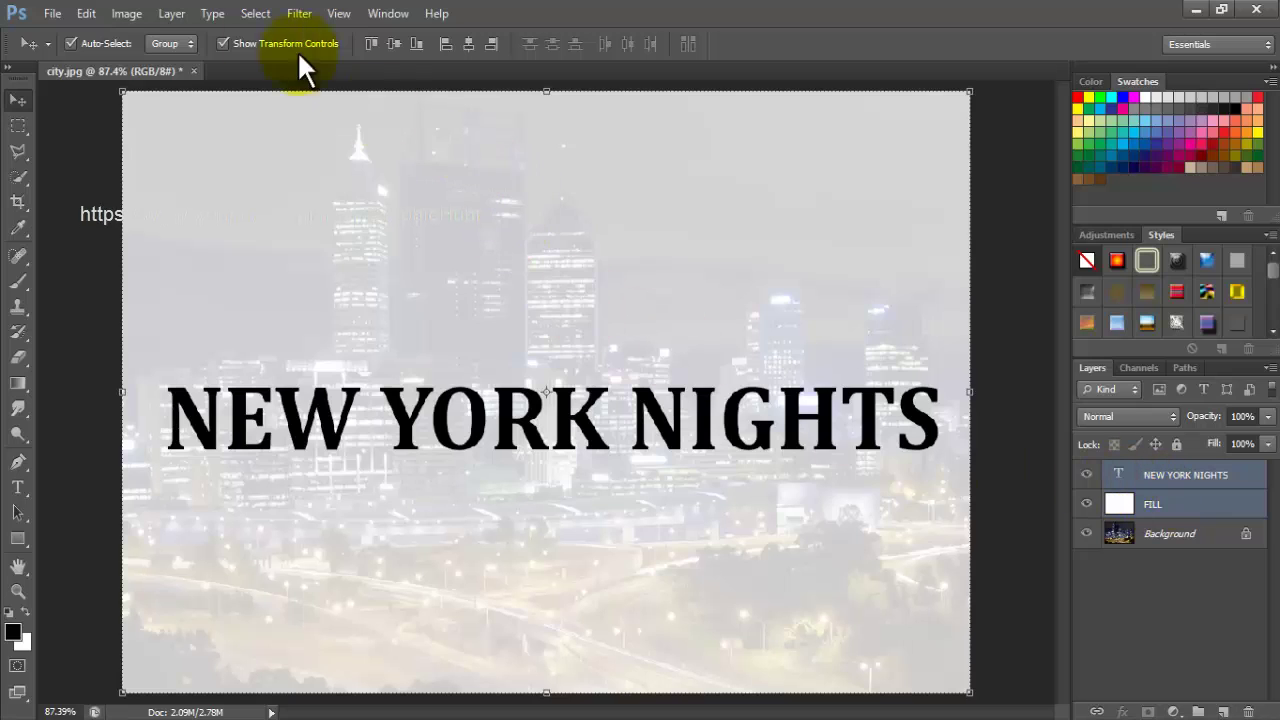
click(172, 14)
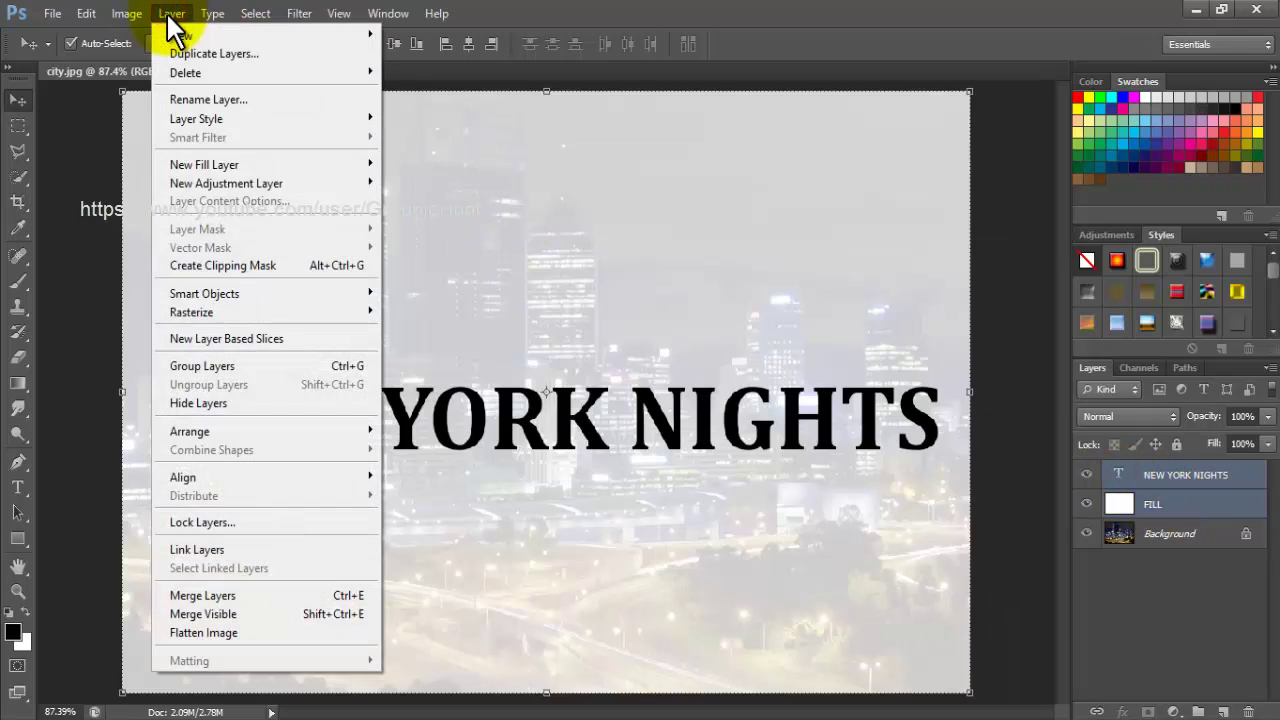
click(266, 366)
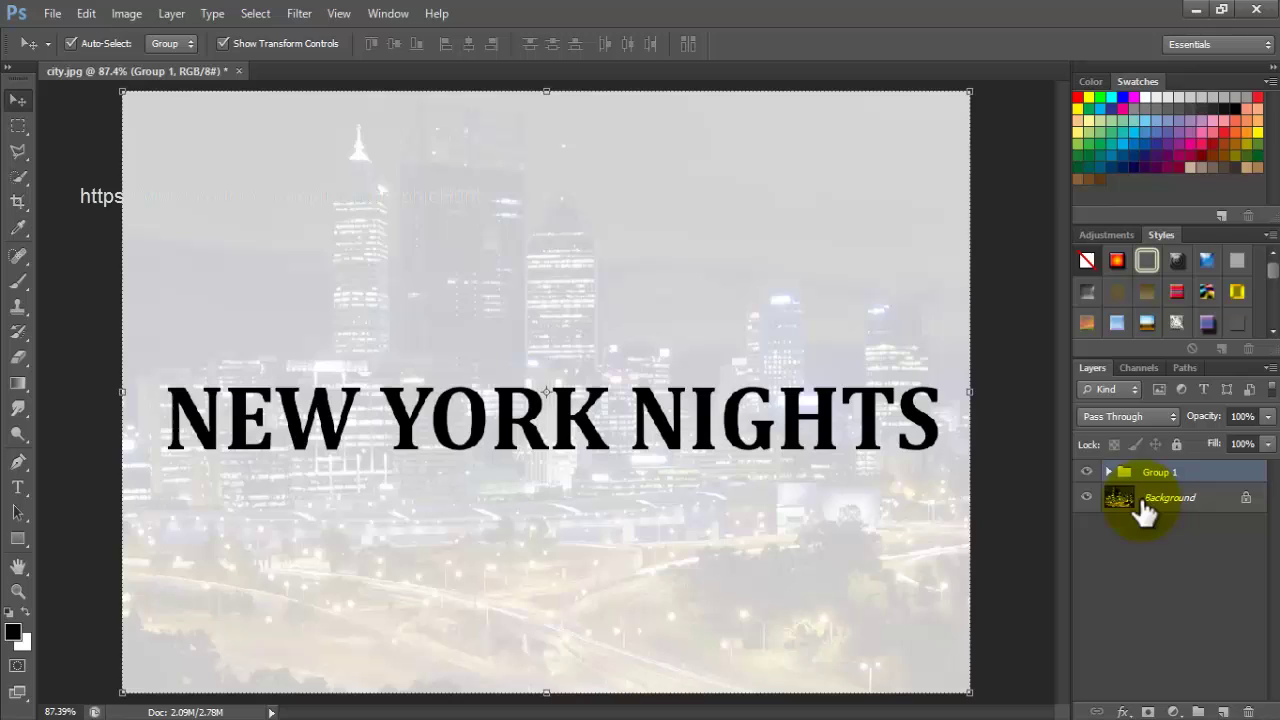
click(1109, 474)
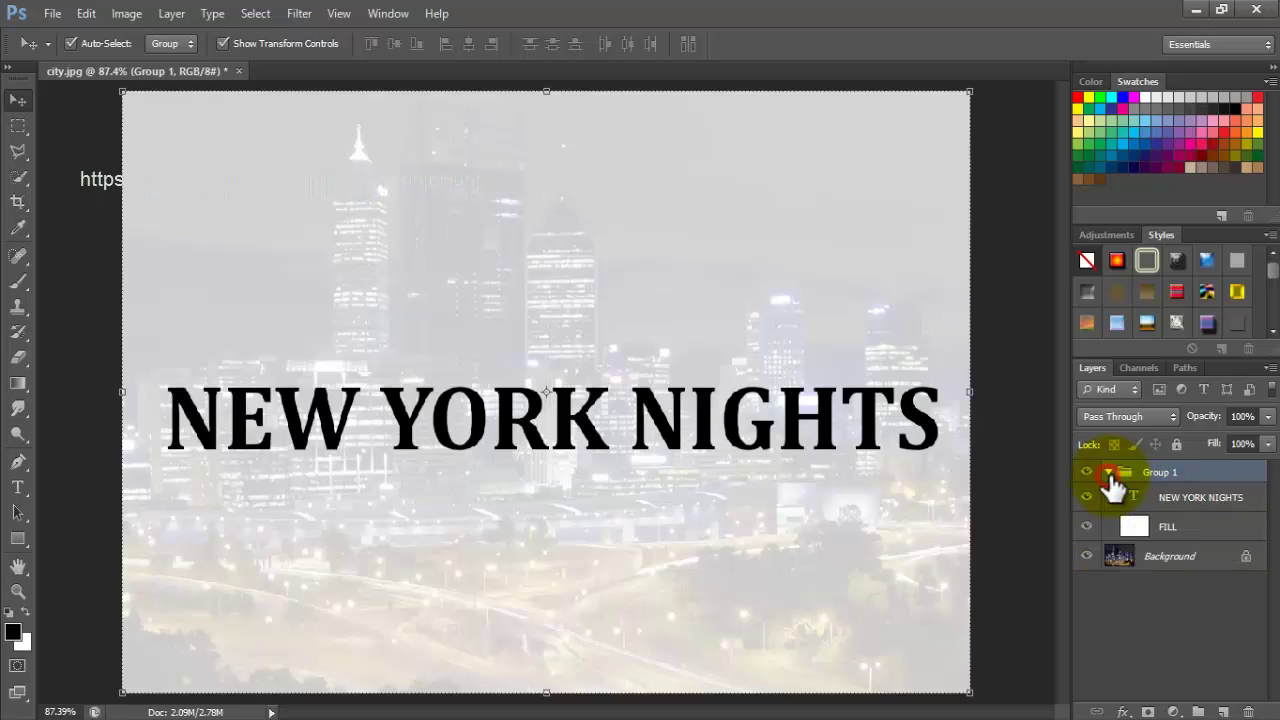
click(1180, 500)
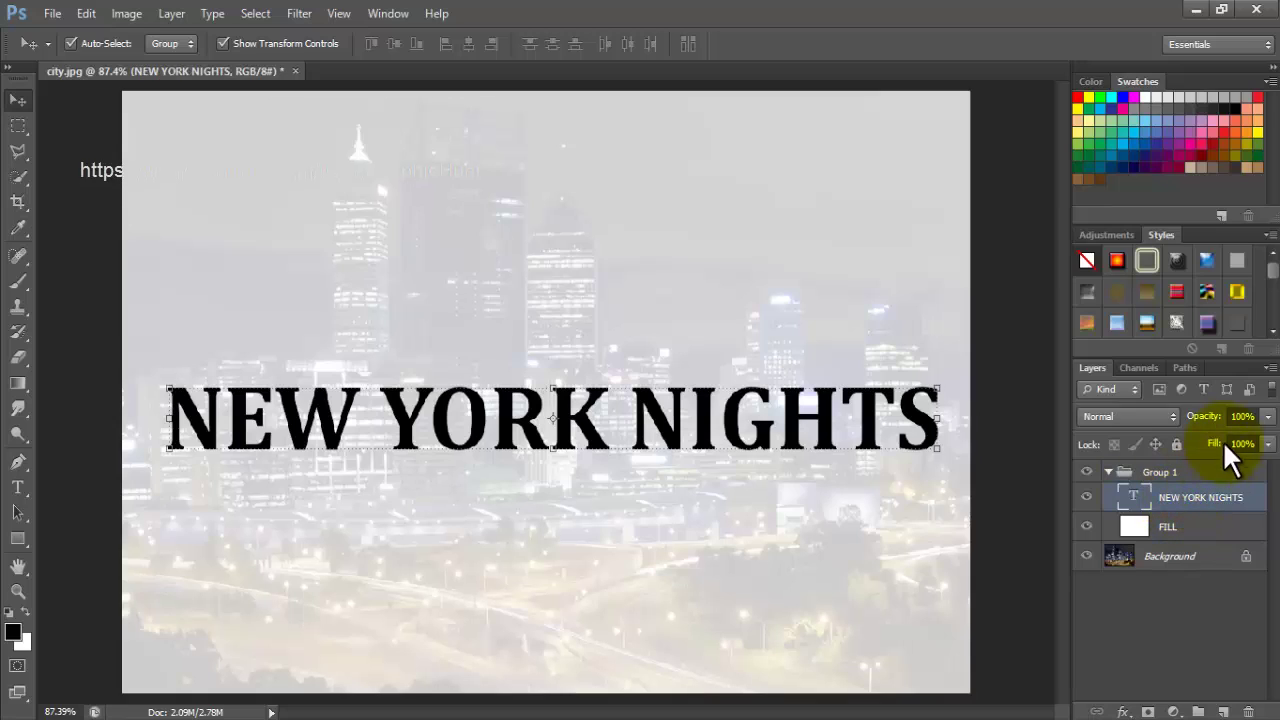
- Give the text layer 0% Fill Opacity and Shallow knockout in Blending Options
click(1267, 368)
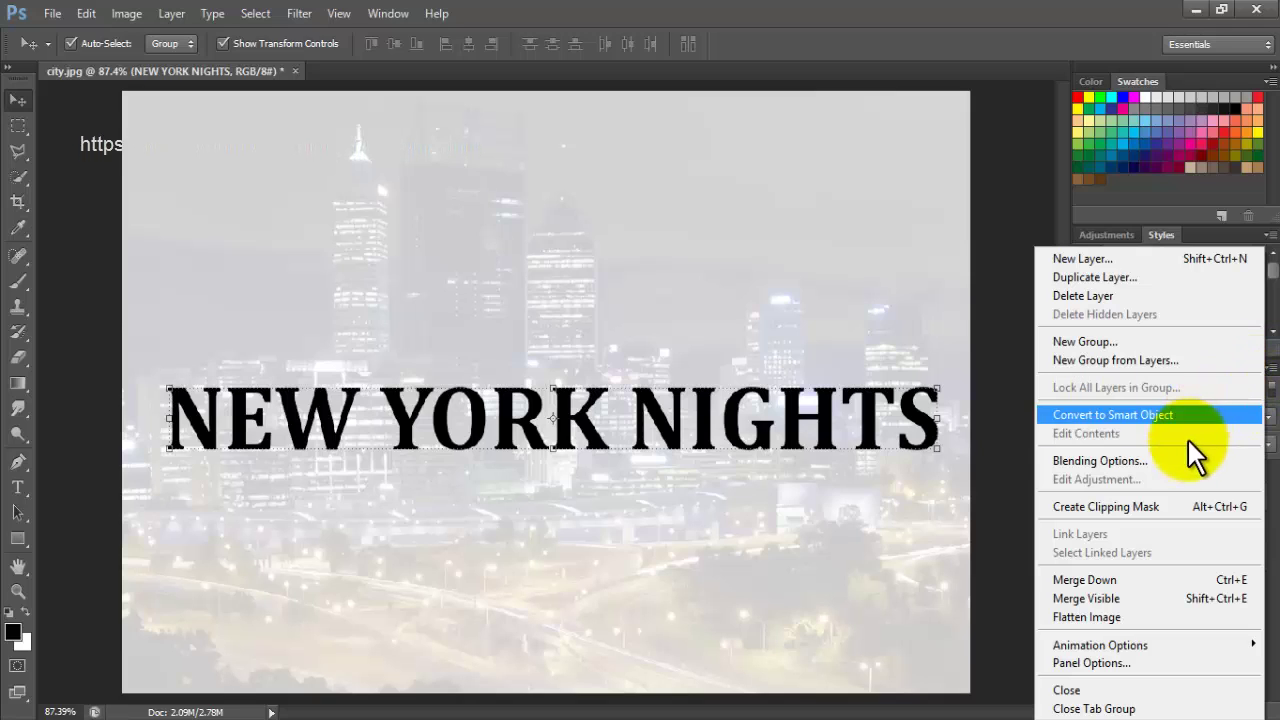
click(1157, 455)
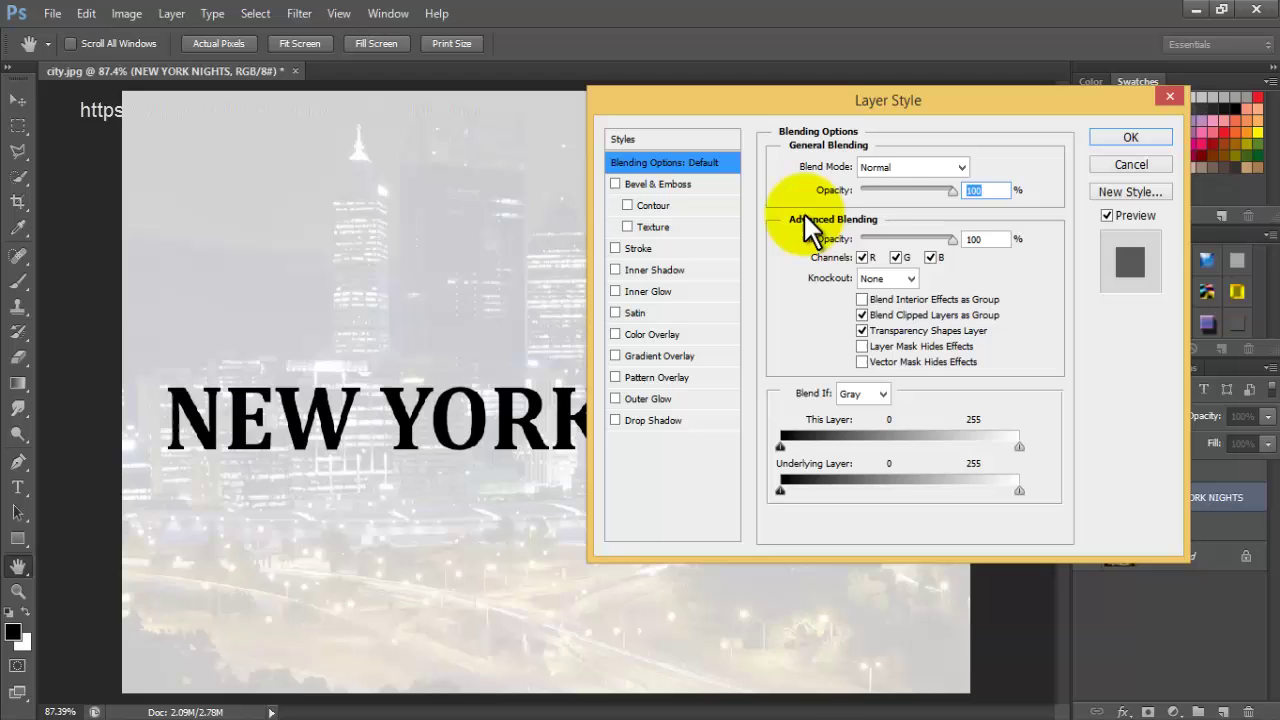
drag(955, 240, 751, 251)
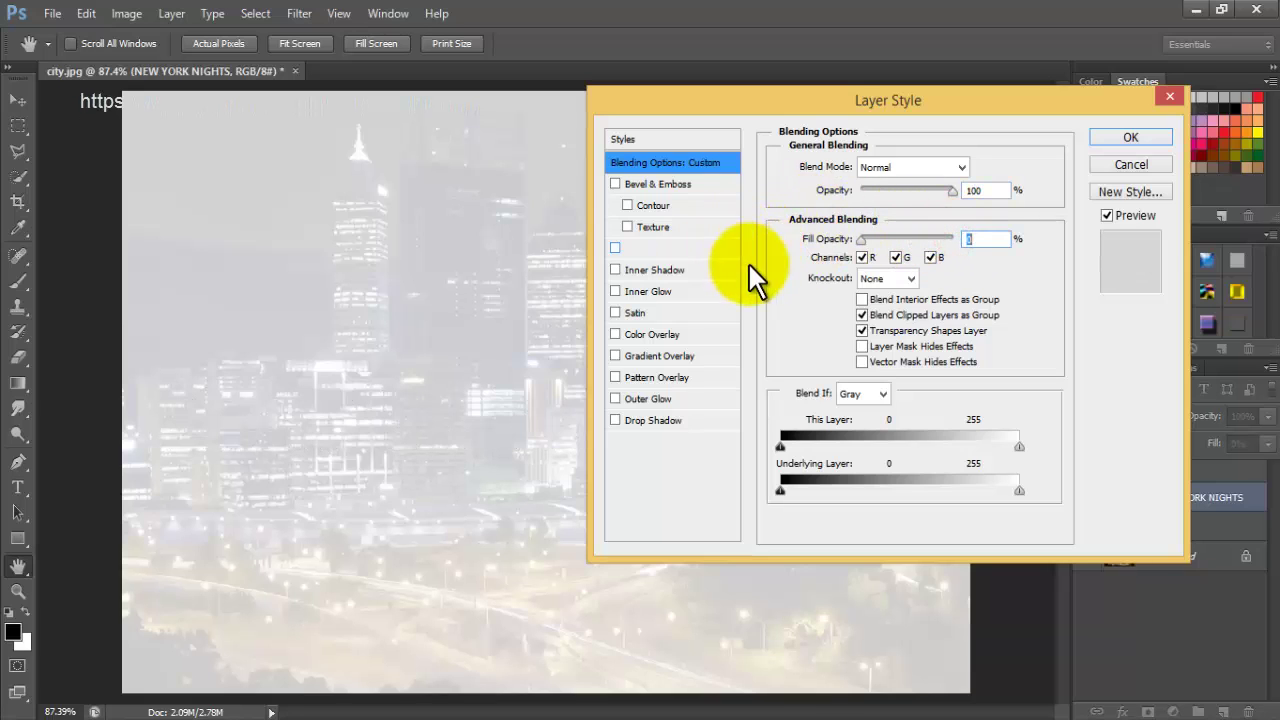
click(910, 277)
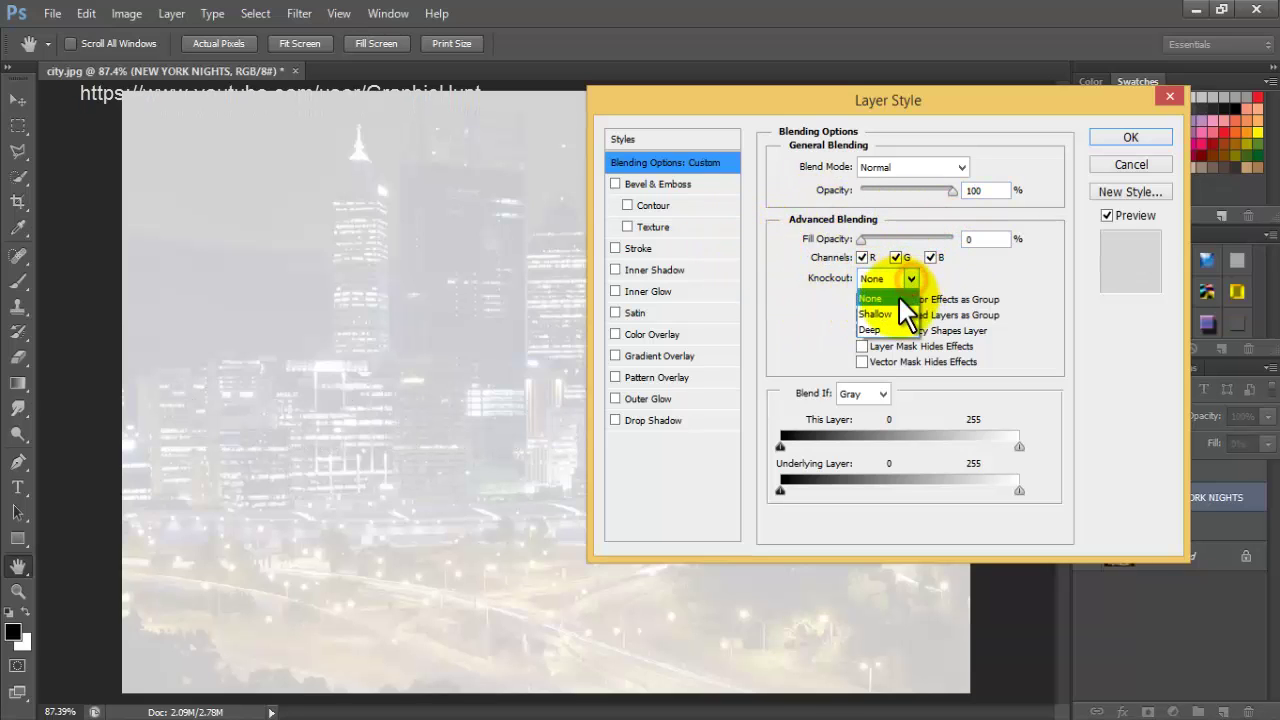
click(894, 305)
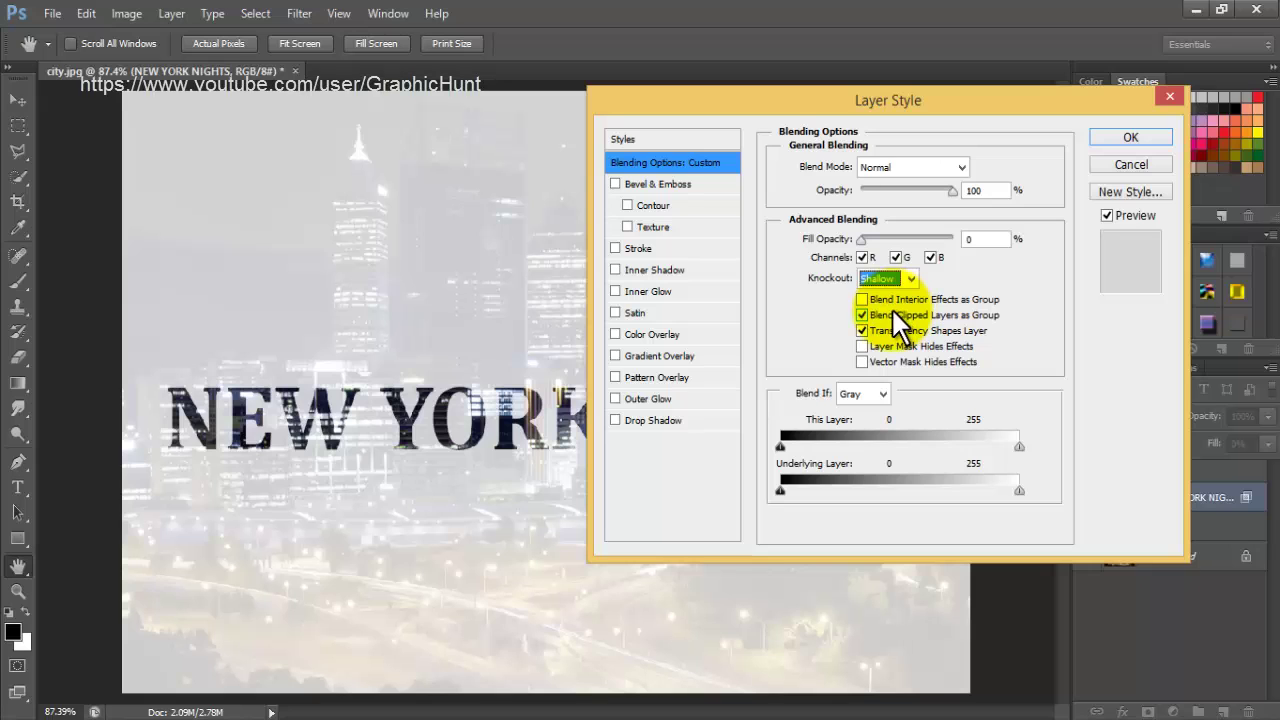
click(1108, 130)
- Set the Move tool's Auto-Select to pick individual layers
click(300, 150)
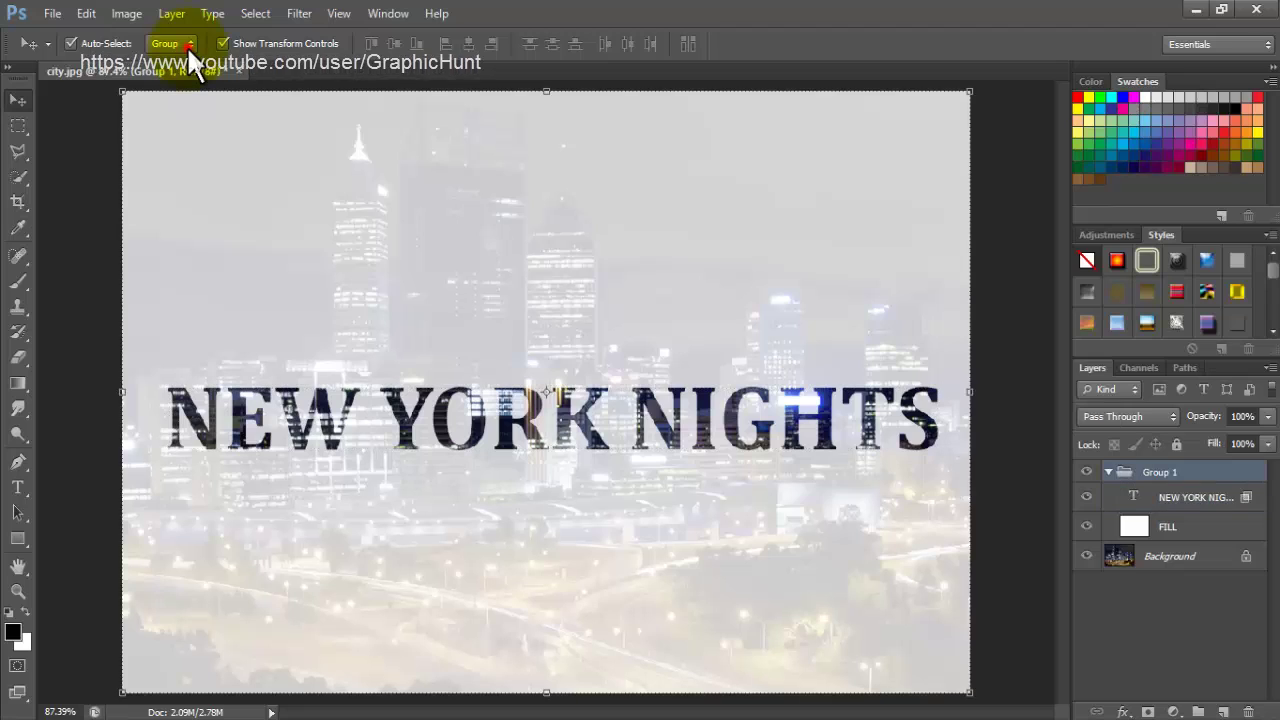
click(187, 45)
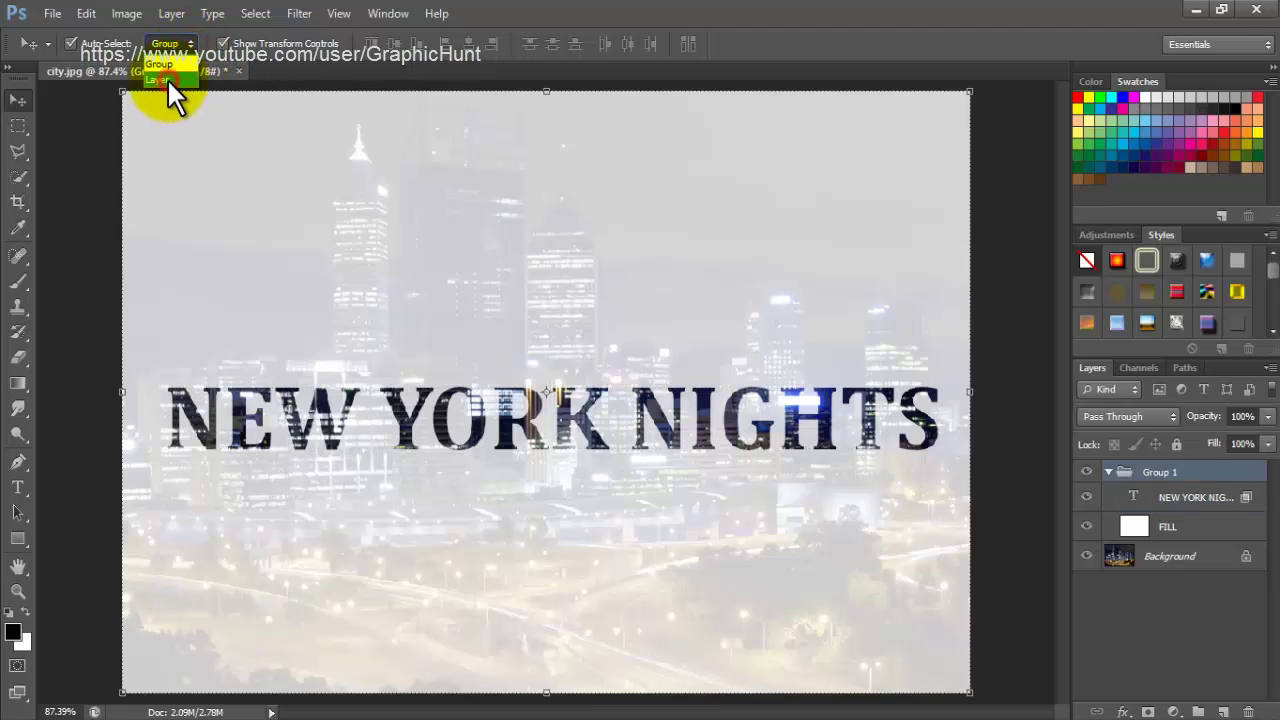
click(167, 78)
- Squash the white FILL layer into a narrow band behind the title at 70% opacity
click(743, 258)
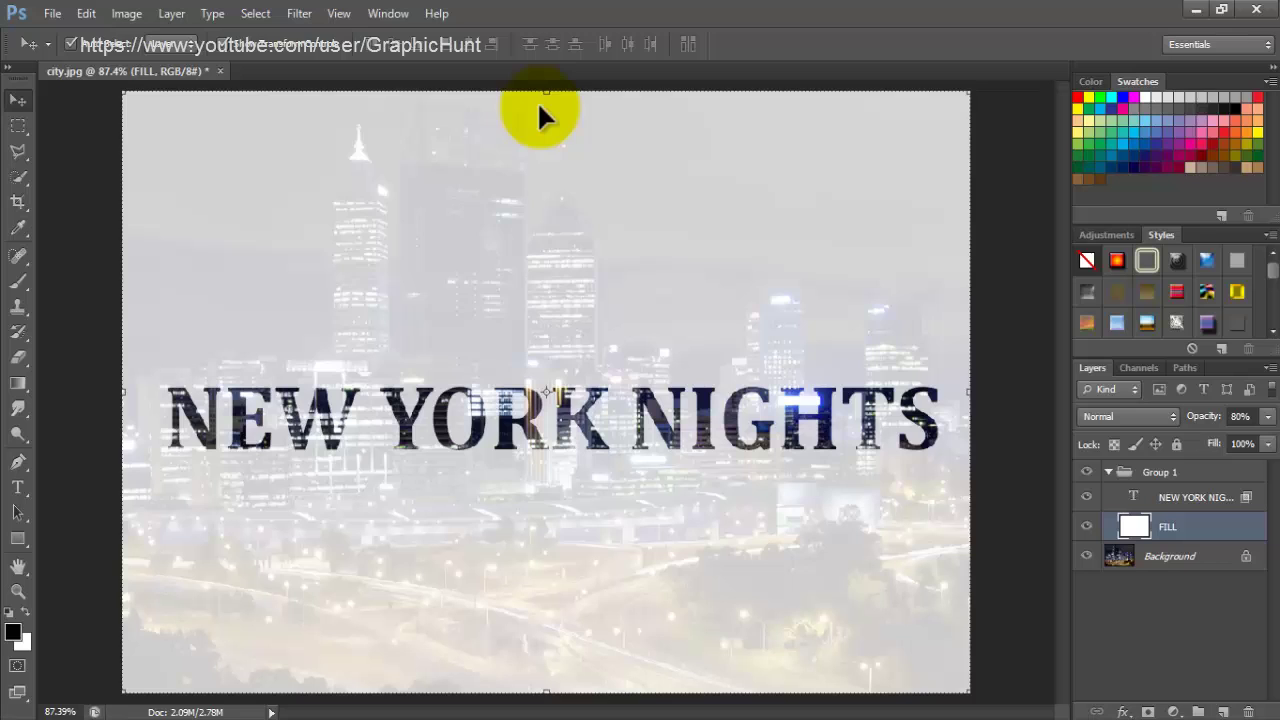
drag(540, 100, 548, 360)
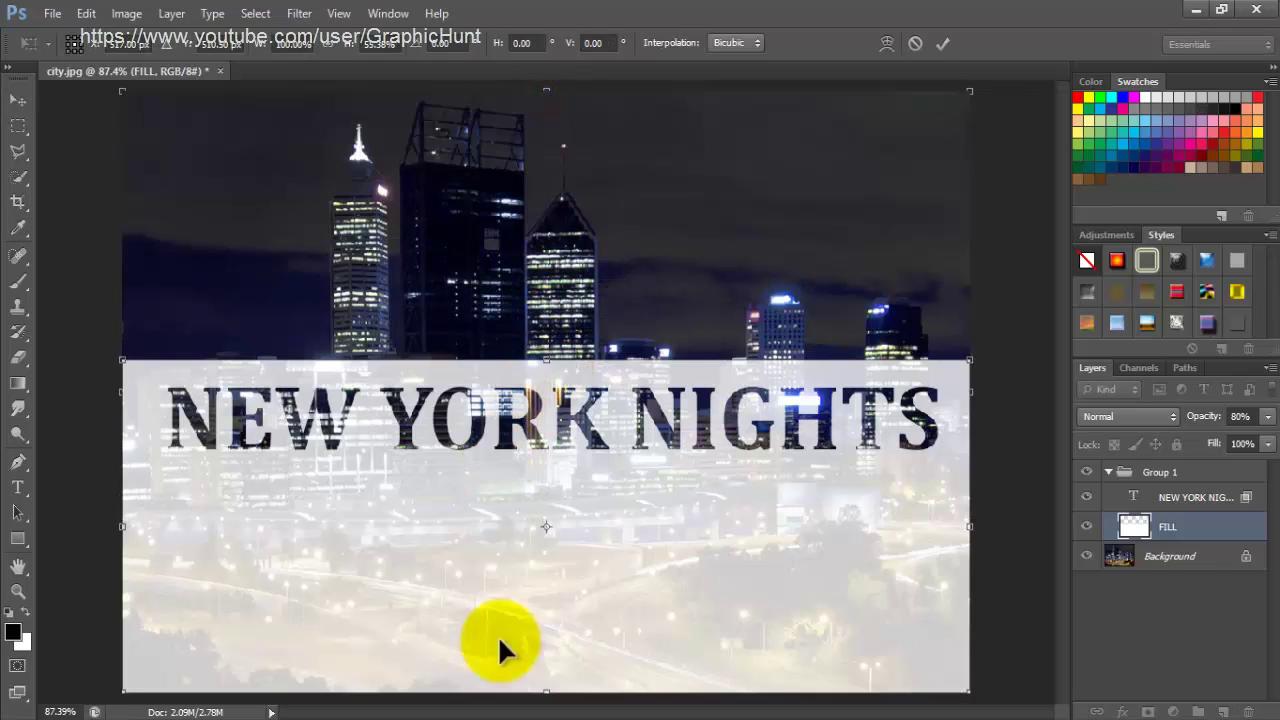
drag(546, 690, 557, 470)
drag(549, 360, 550, 366)
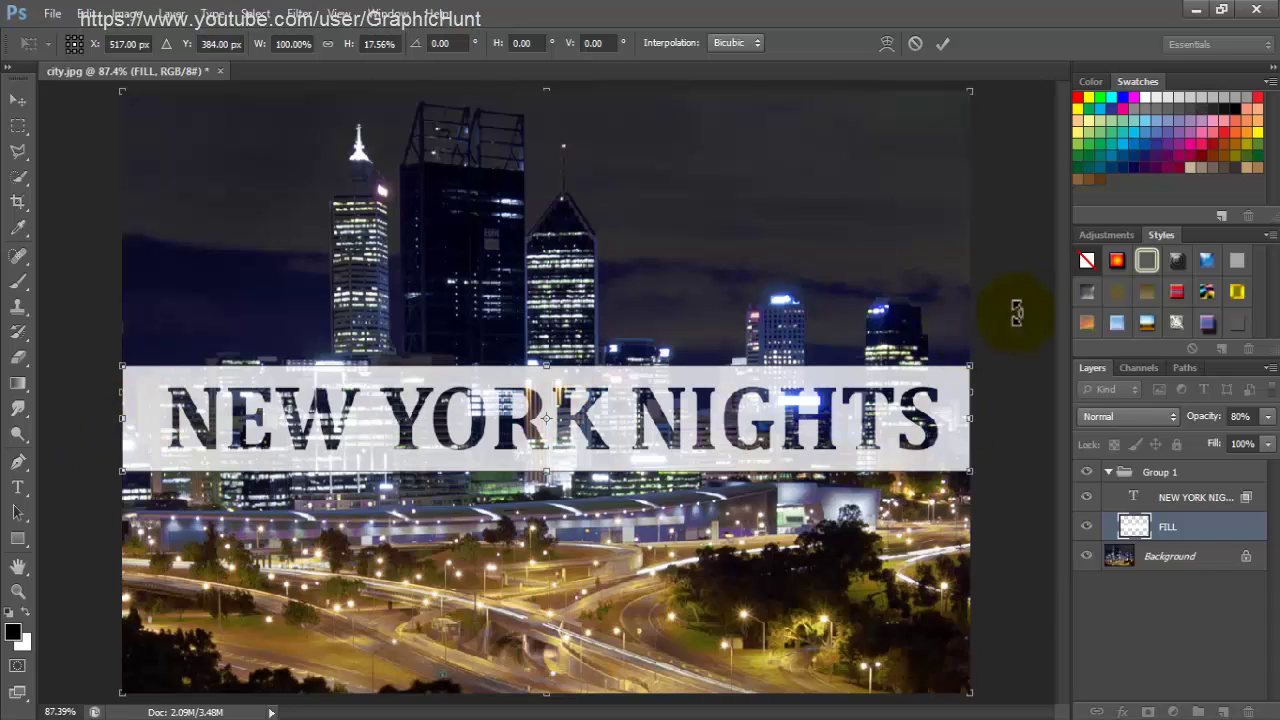
key(Return)
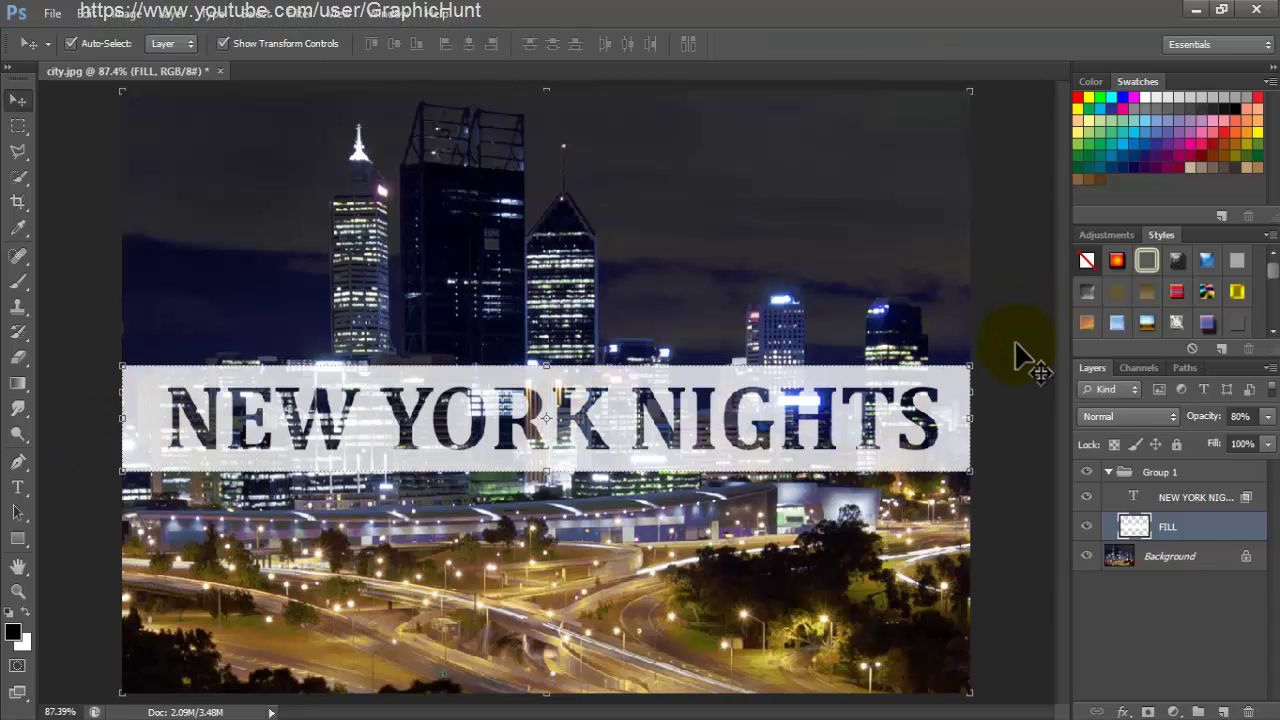
click(1241, 416)
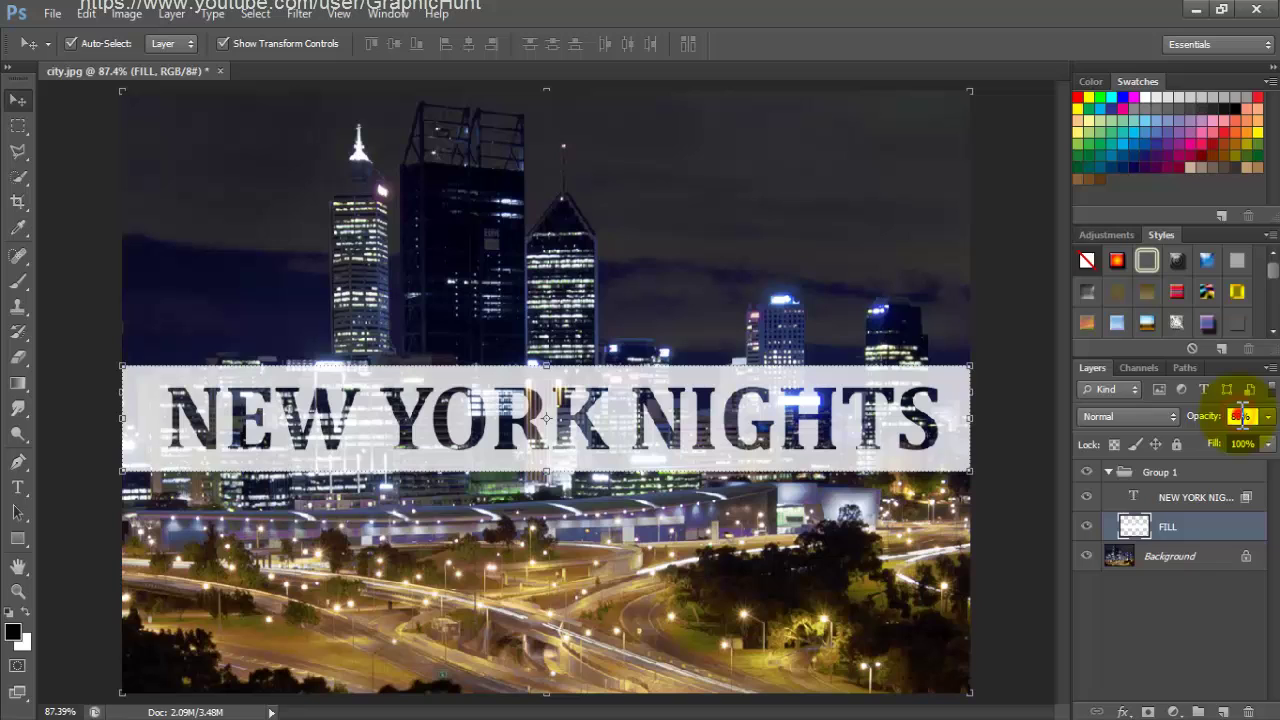
text(70)
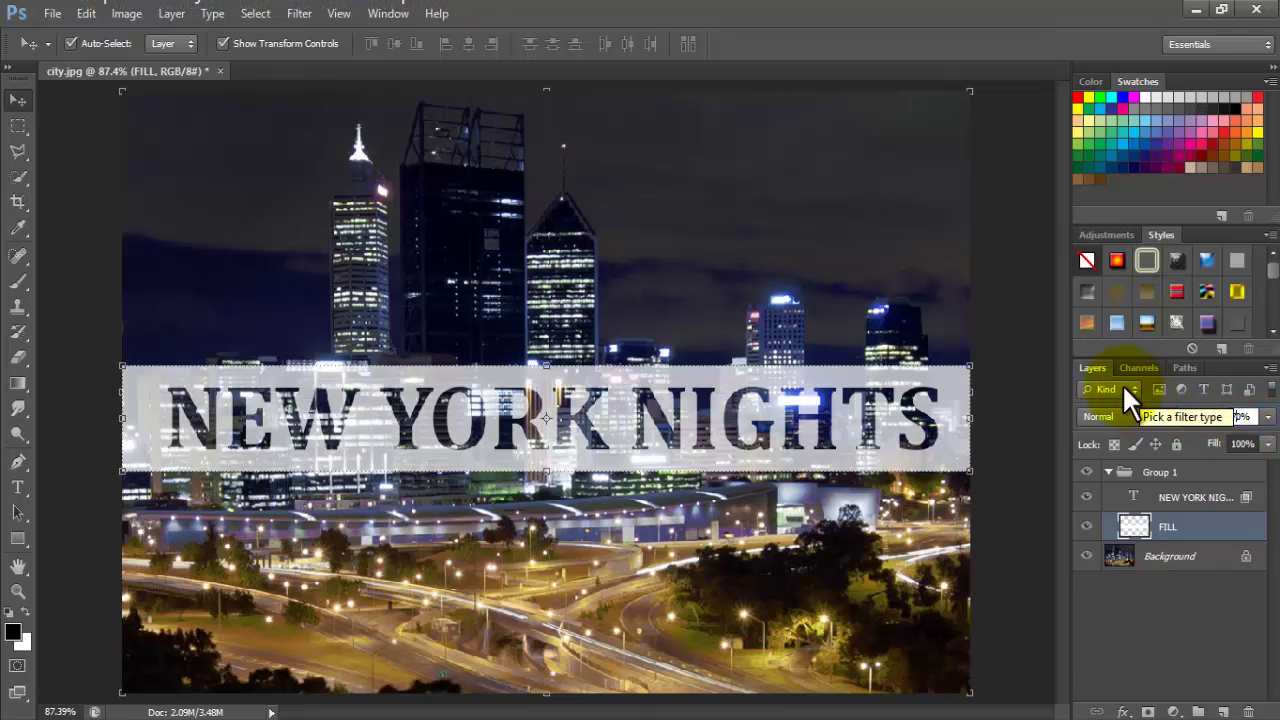
text(0)
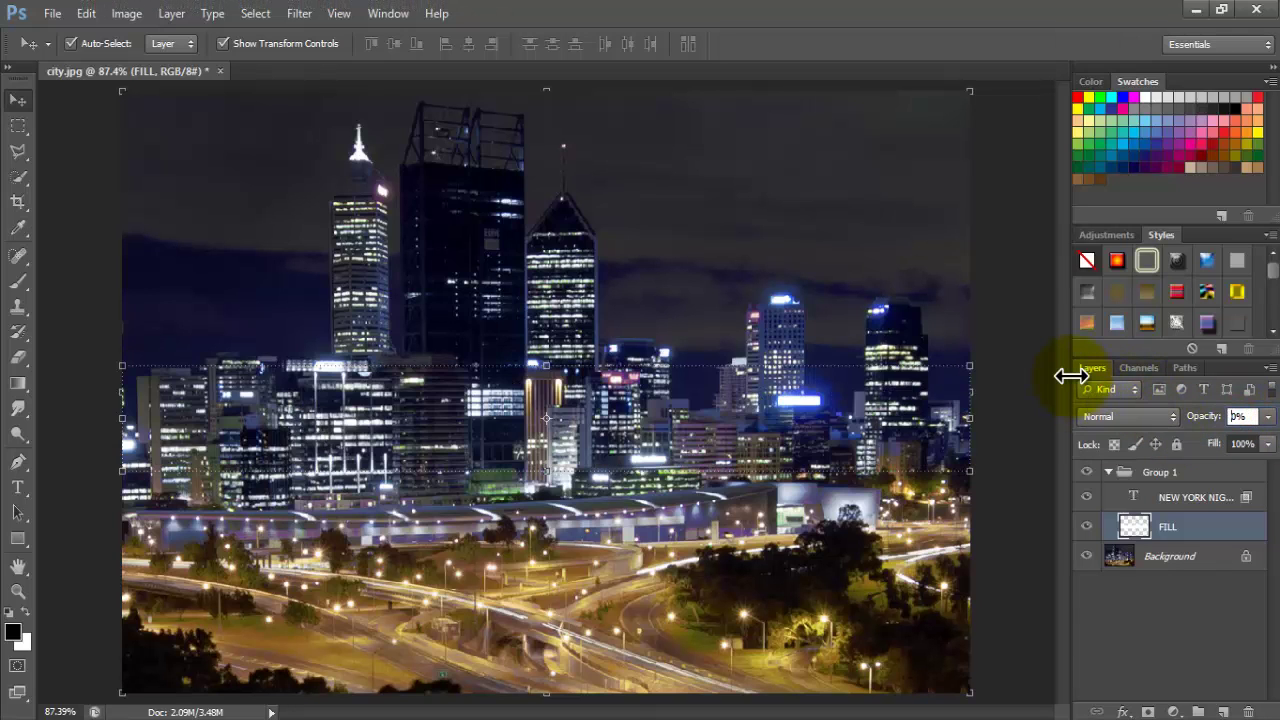
text(6)
click(1012, 564)
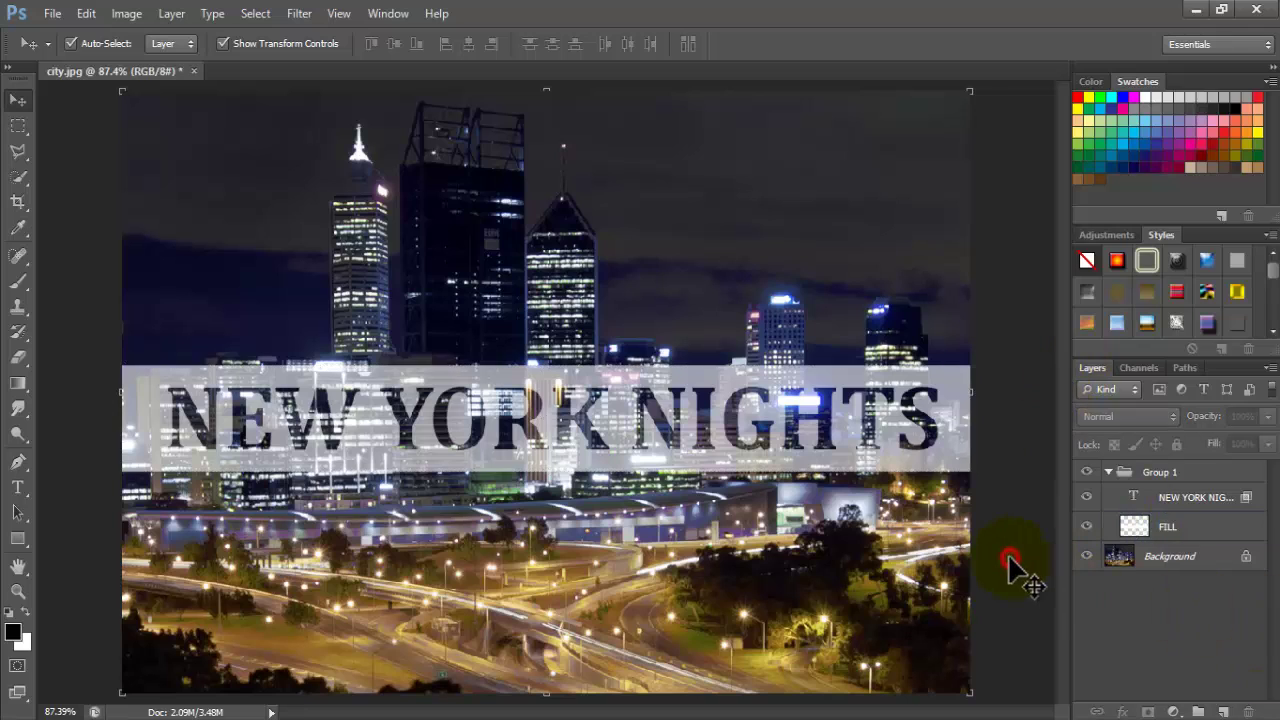